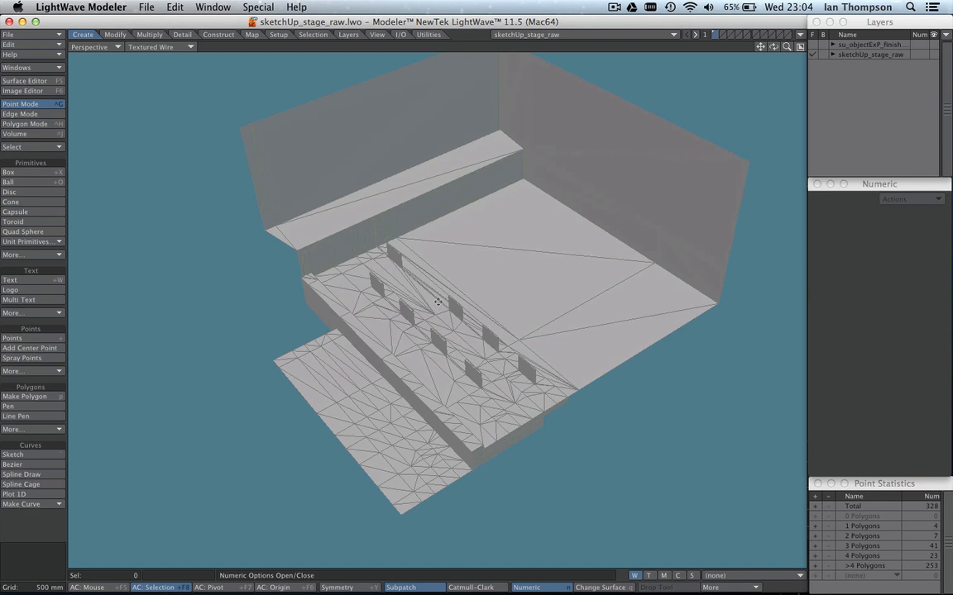
In polygon mode, merge the two triangles on top of the front ledge's near end block into one polygon.
left_click_drag(438, 302, 416, 287, "alt+shift")
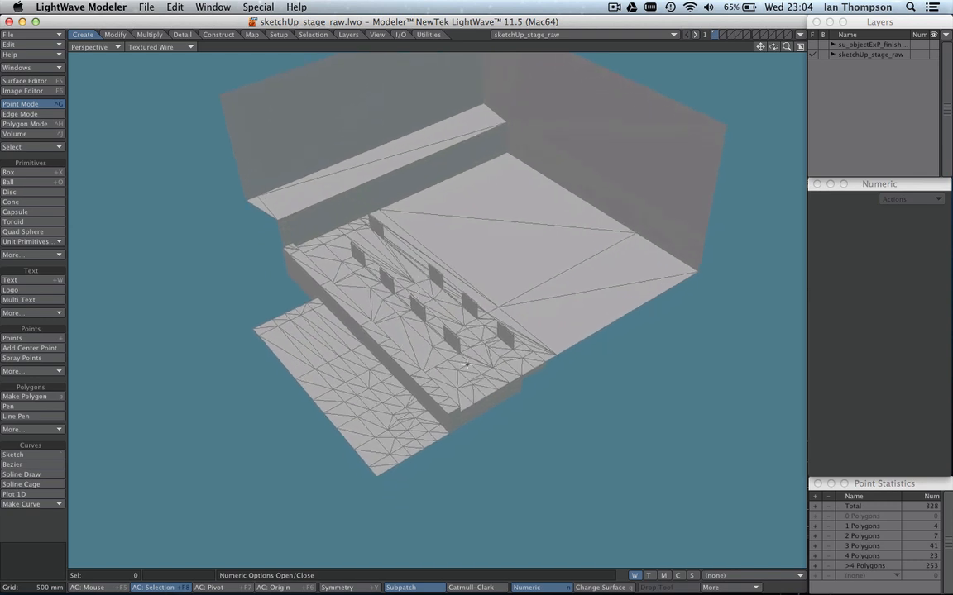
scroll(462, 346, "up", 8)
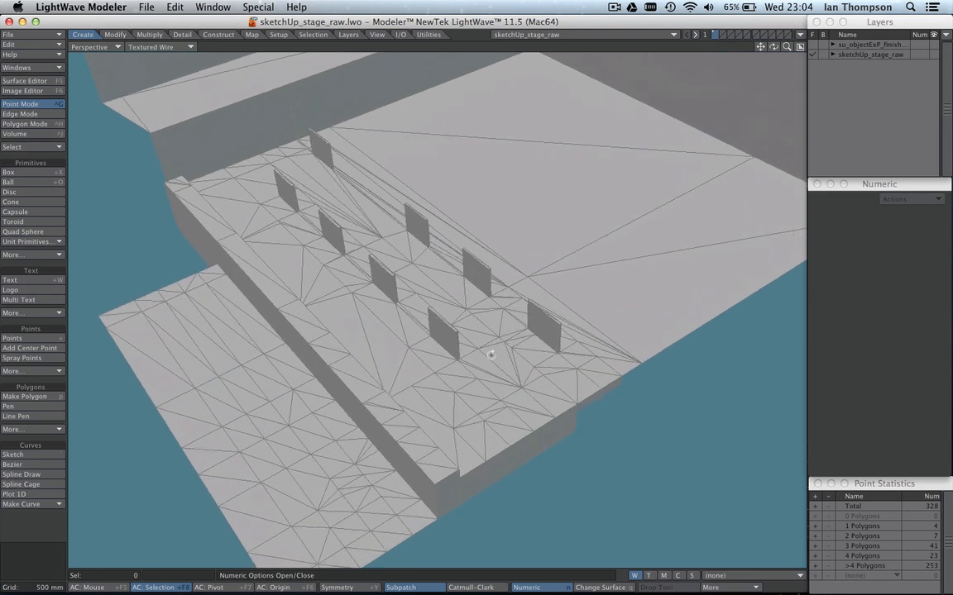
left_click_drag(491, 413, 495, 324, "alt")
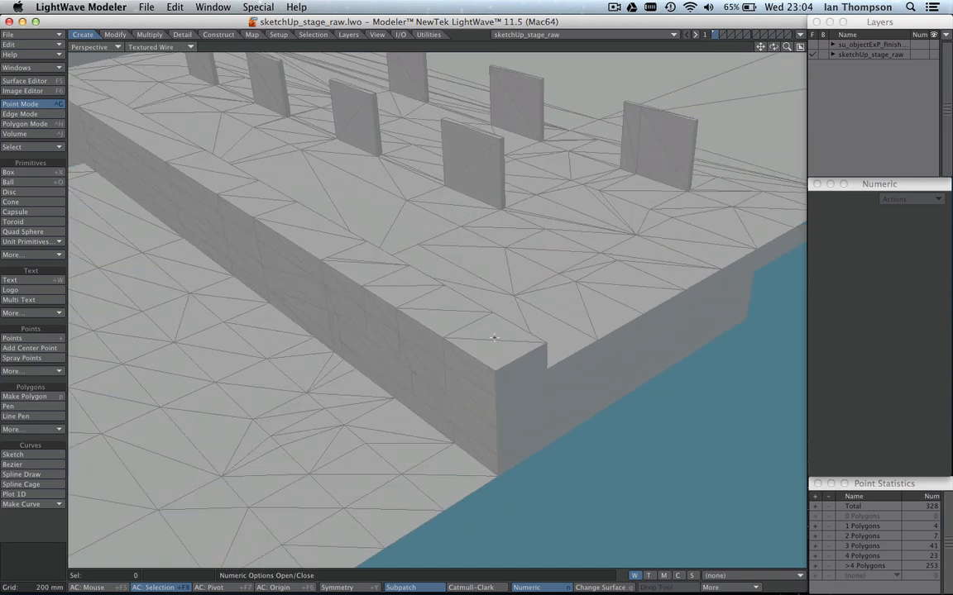
key("ctrl+h")
left_click_drag(494, 338, 496, 350)
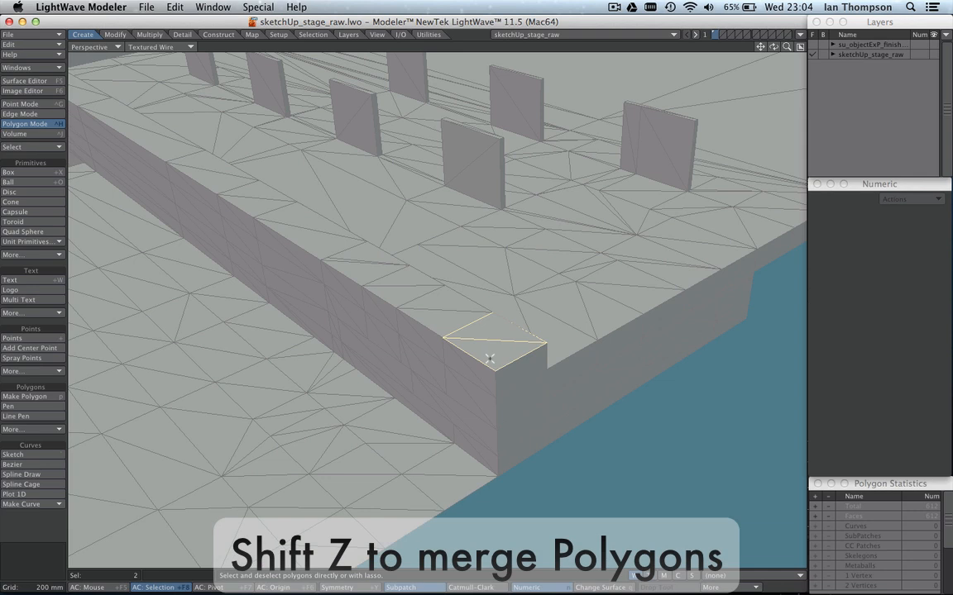
key("shift+z")
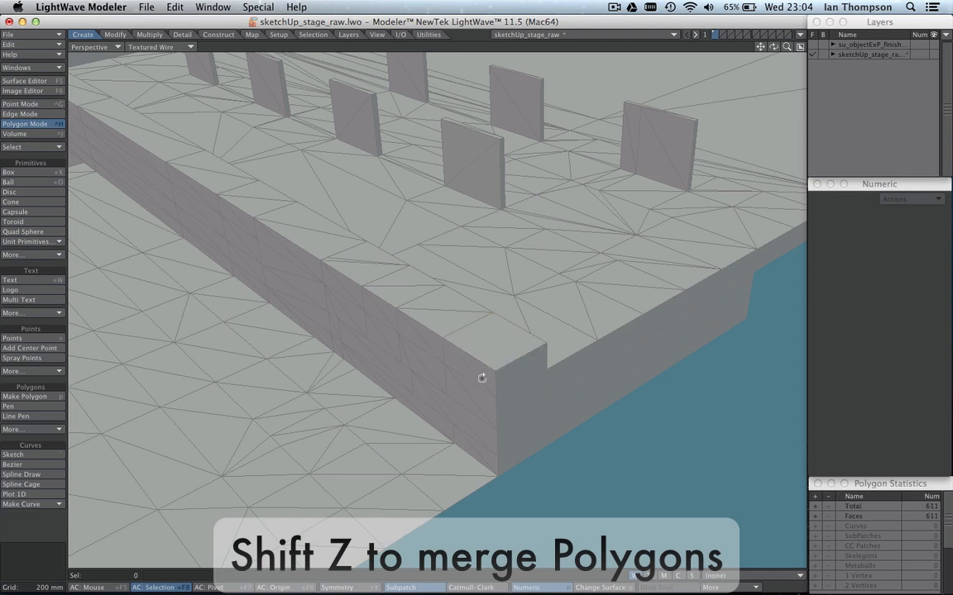
Merge the triangles on the front face and top of the second block along the ledge into single polygons.
left_click_drag(481, 378, 487, 319, "alt")
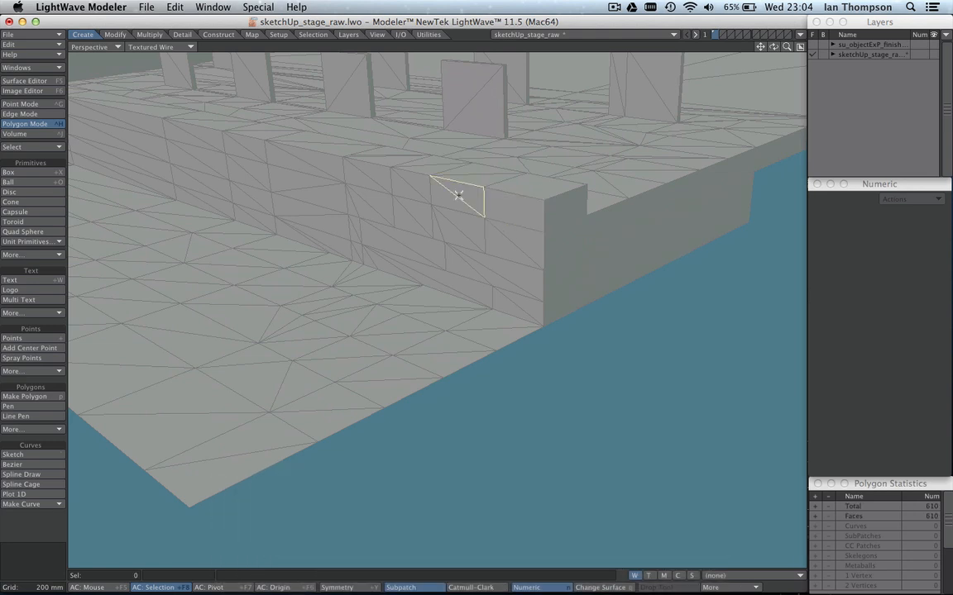
left_click_drag(479, 175, 476, 178)
key("shift+z")
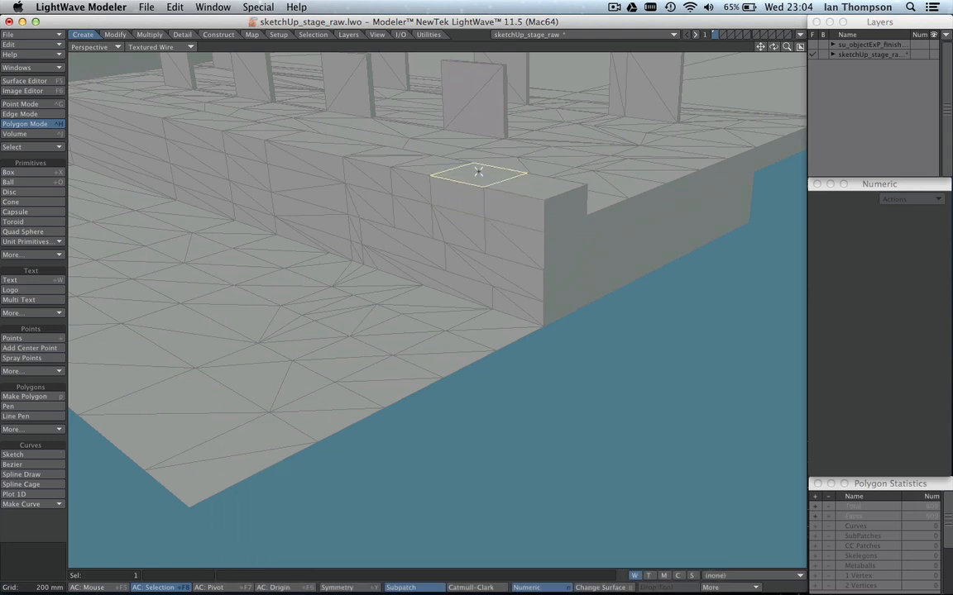
key("slash")
Merge the triangles of the two nearest second-row blocks on the ledge's front face into one polygon per block.
left_click_drag(458, 224, 440, 229)
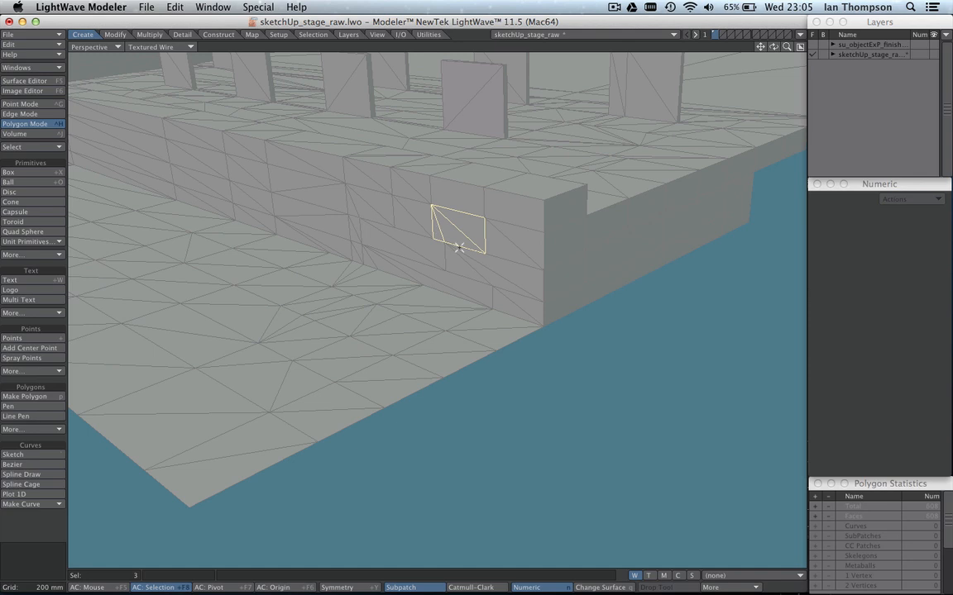
key("shift+z")
key("slash")
left_click(499, 240)
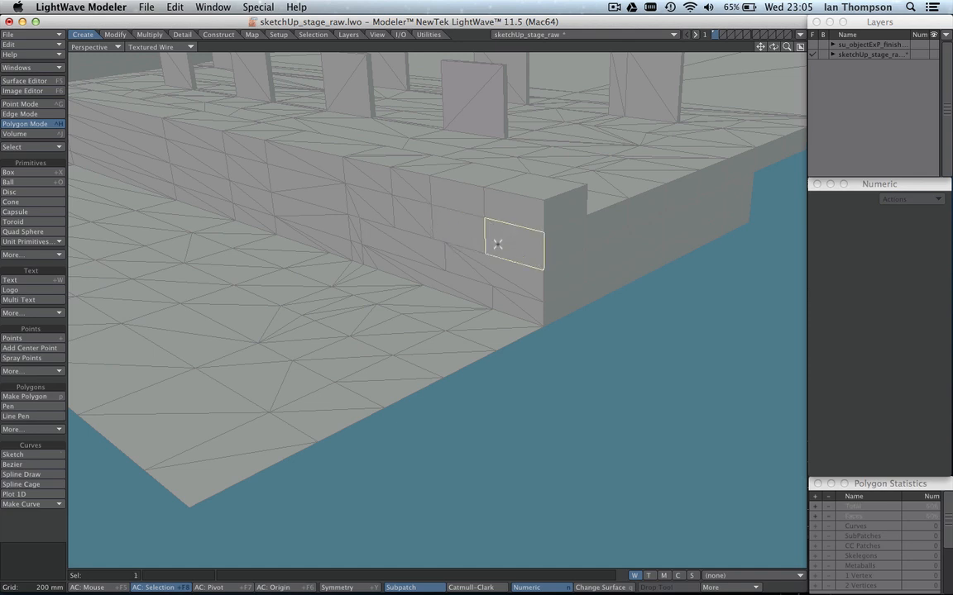
key("Delete")
Merge the triangles on the top and front face of the third block along the ledge.
left_click_drag(613, 326, 622, 372, "alt")
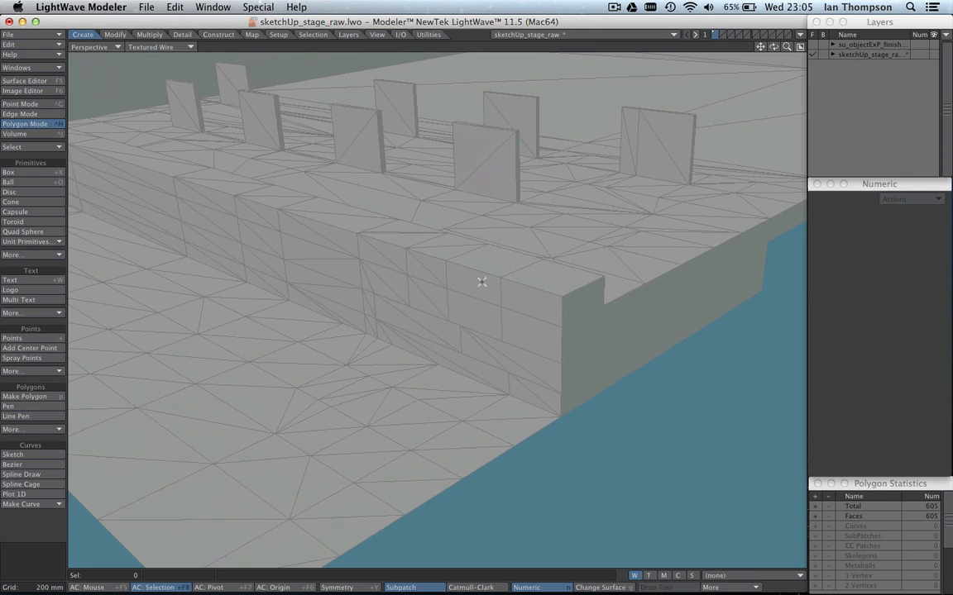
left_click(446, 244)
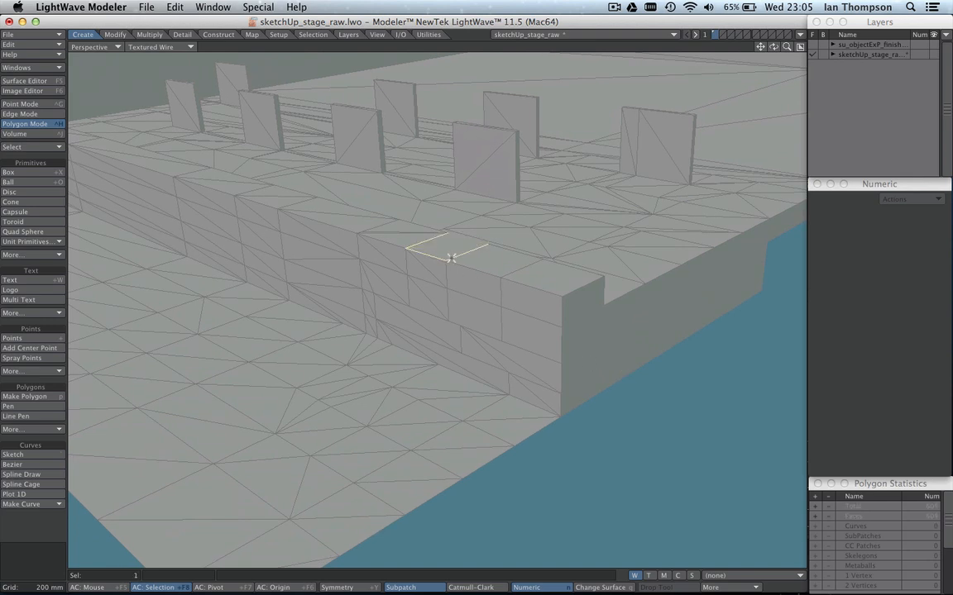
key("slash")
left_click_drag(430, 264, 421, 295)
key("shift+z")
key("slash")
key("shift+z")
key("slash")
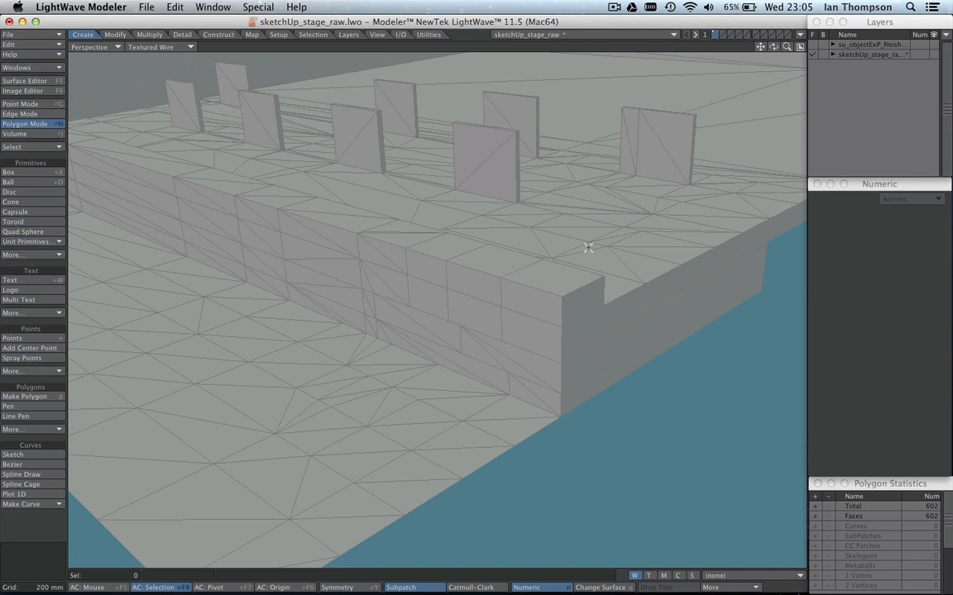
Select all the faces of the nearest upright panel in the front row, and clear the selection.
left_click_drag(588, 247, 654, 289, "alt")
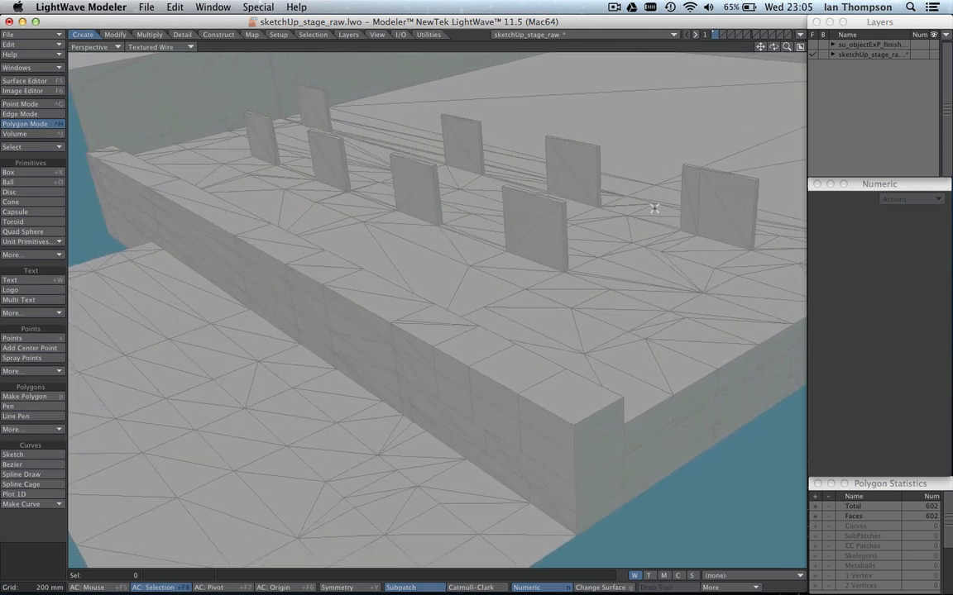
left_click(537, 222)
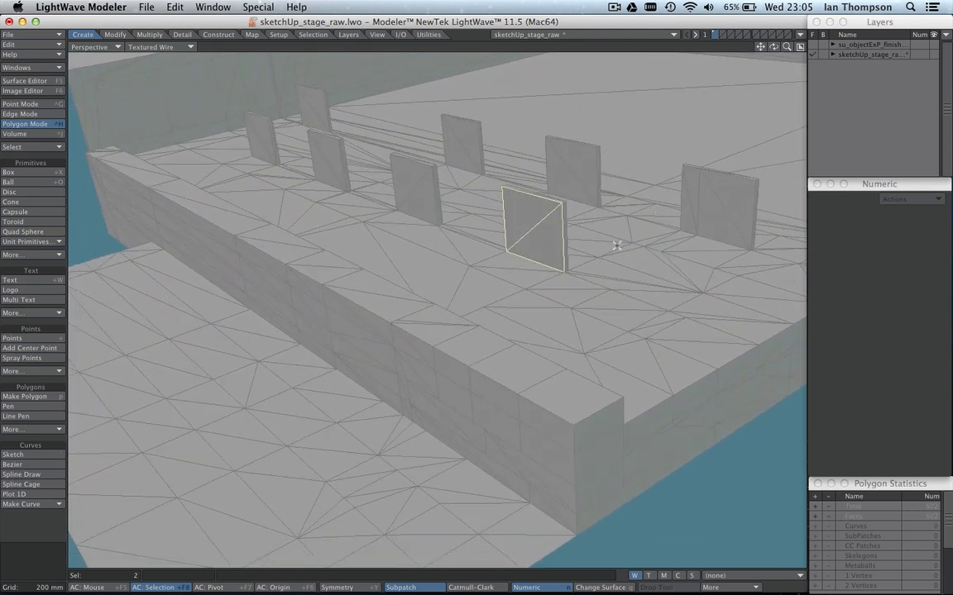
left_click_drag(614, 246, 557, 256, "alt")
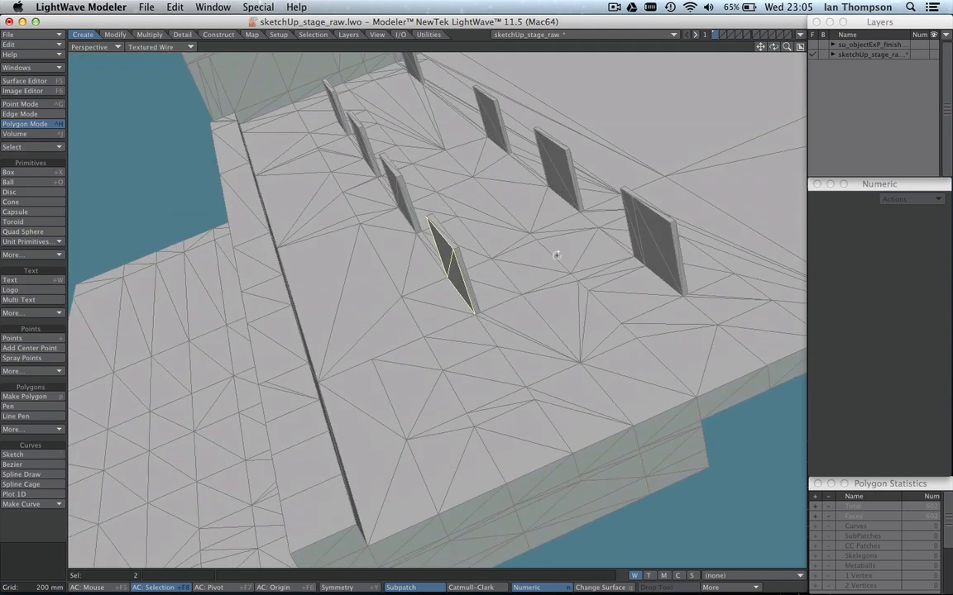
mouse_move(469, 254)
left_mouse_down("ctrl+alt")
mouse_move(495, 246)
mouse_move(458, 250)
mouse_move(410, 206)
mouse_move(436, 255)
left_mouse_up("ctrl+alt")
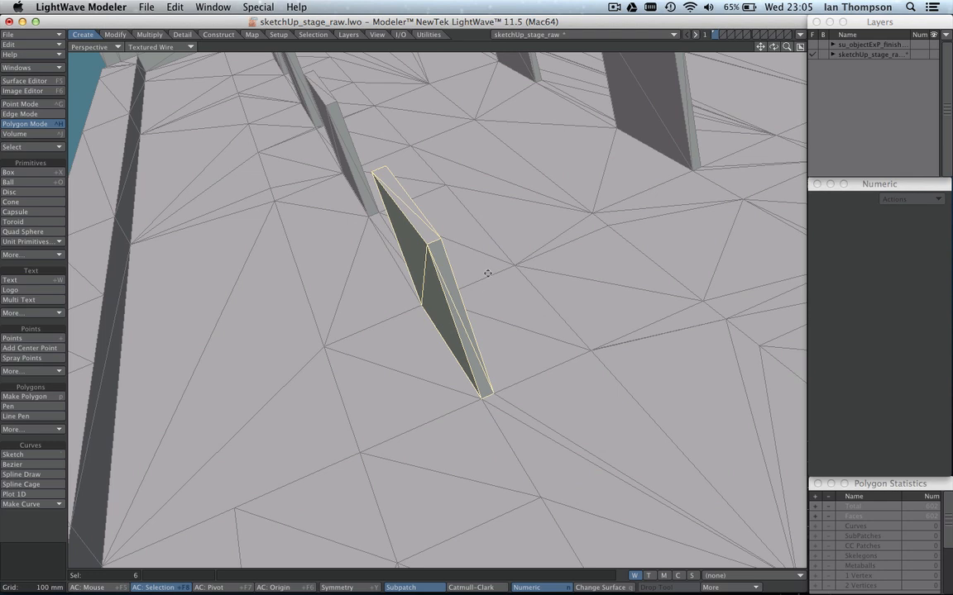
left_click_drag(488, 273, 581, 291, "alt")
left_click_drag(406, 296, 416, 363)
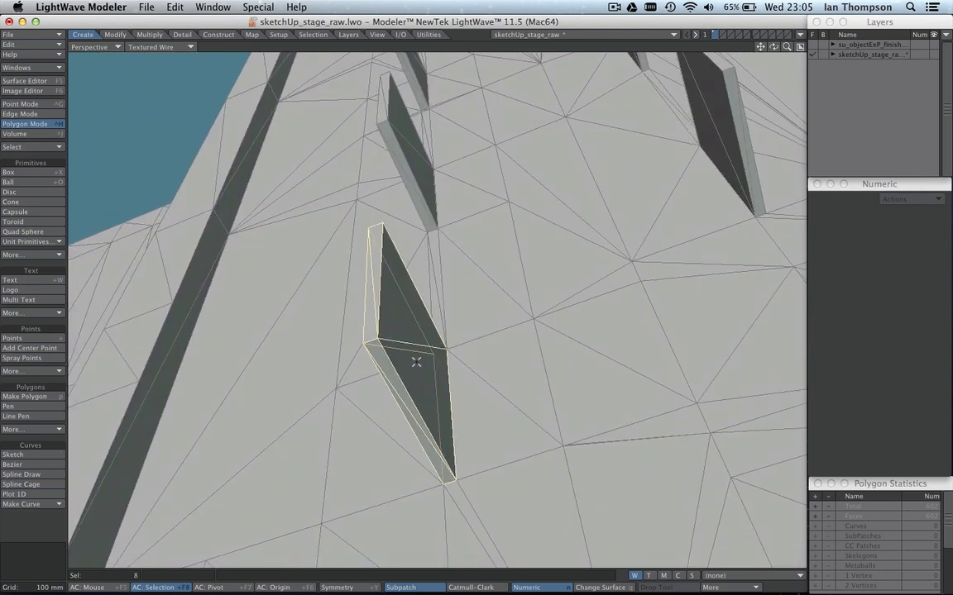
left_click_drag(476, 278, 430, 250, "alt")
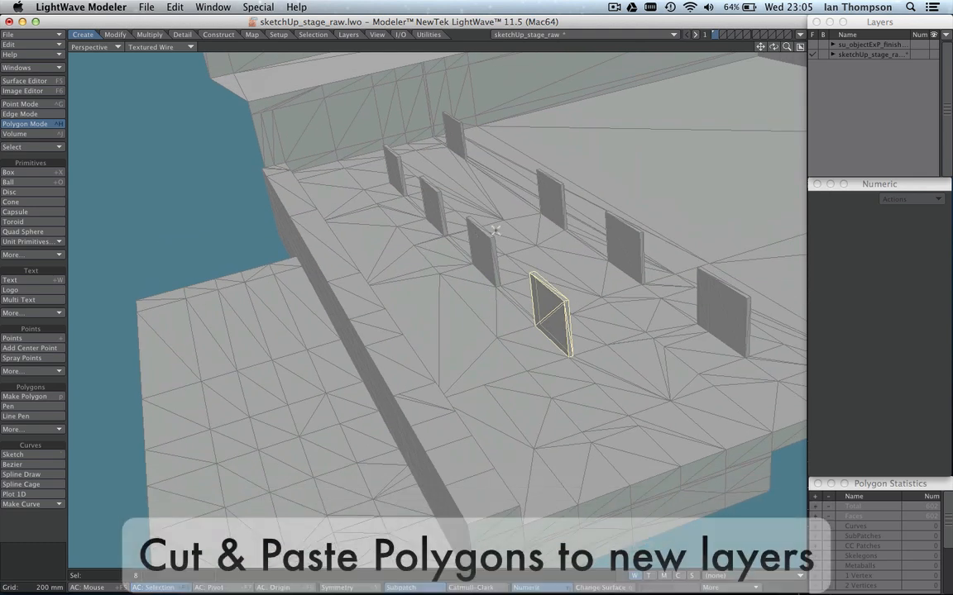
left_click_drag(495, 230, 479, 271, "alt")
key("slash")
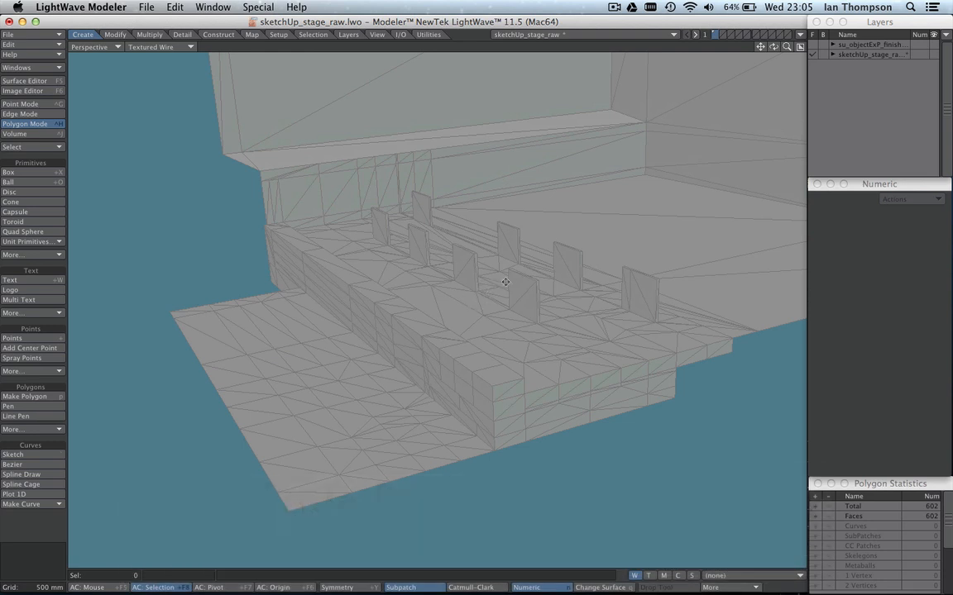
Switch to the su_objectExP_finished_blank object, expand its layers and show only the floor layer.
left_click_drag(510, 279, 486, 237, "alt")
left_click_drag(498, 300, 499, 348, "ctrl+alt")
left_click_drag(558, 280, 553, 309, "alt")
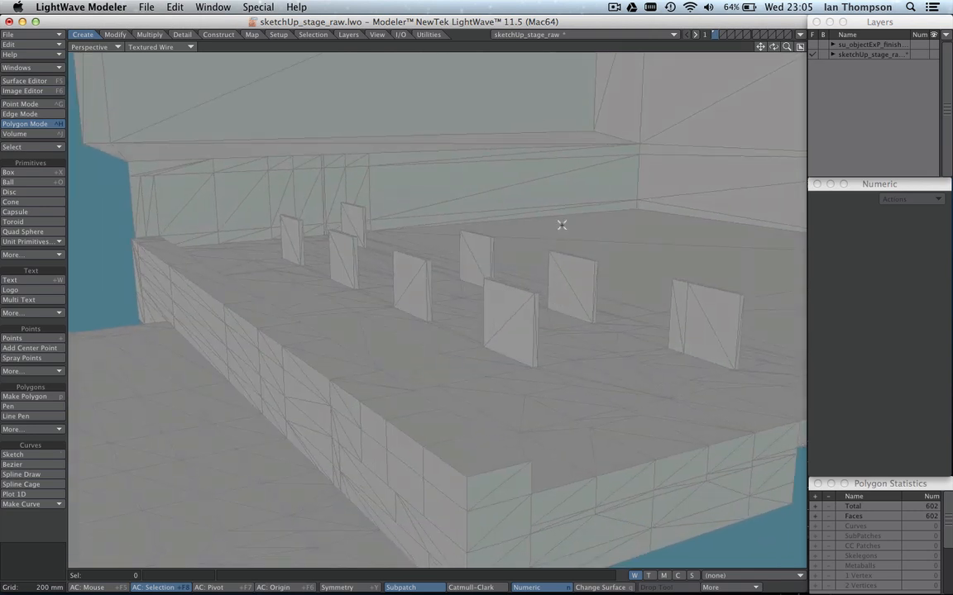
left_click(814, 46)
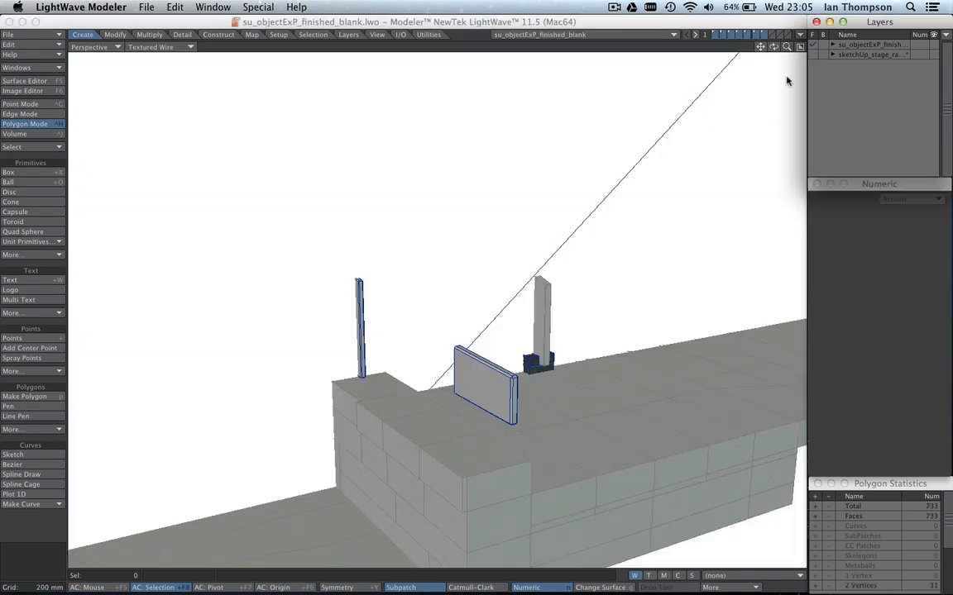
left_click_drag(588, 209, 489, 316, "ctrl+alt")
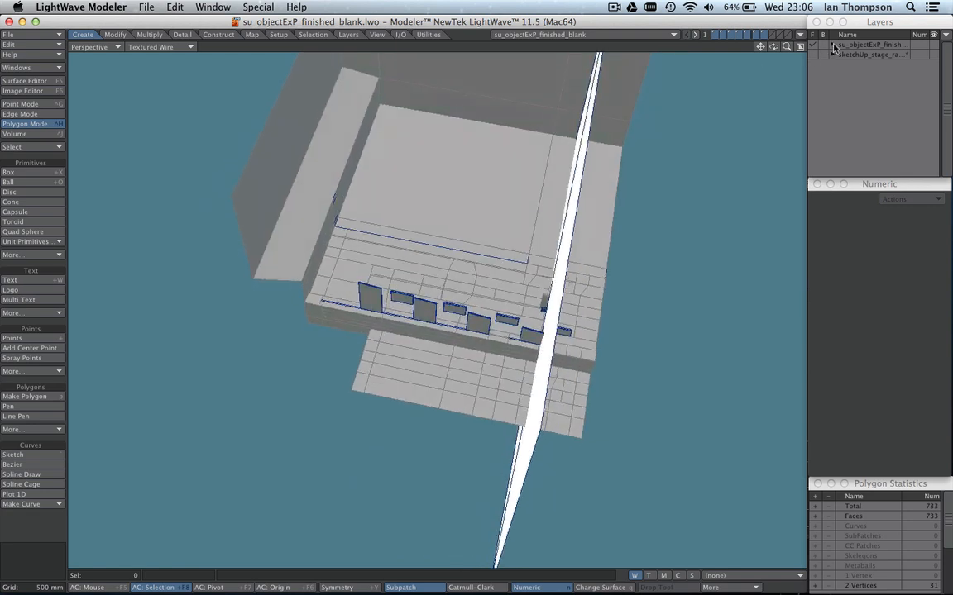
left_click(833, 46)
left_click(853, 55)
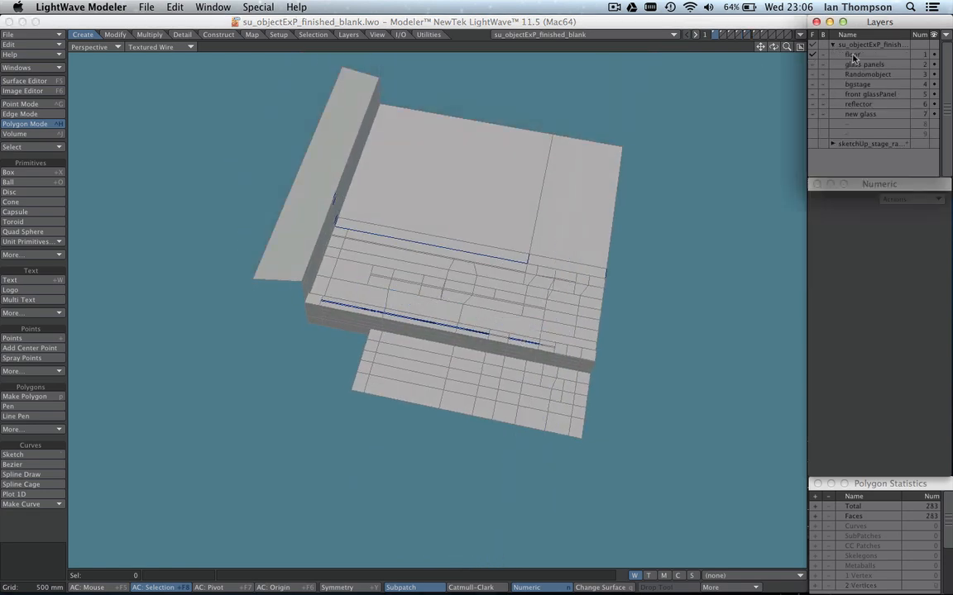
Select the paving slabs on the low ground area in front of the ledge, and clear the selection.
left_click_drag(608, 216, 508, 224, "alt")
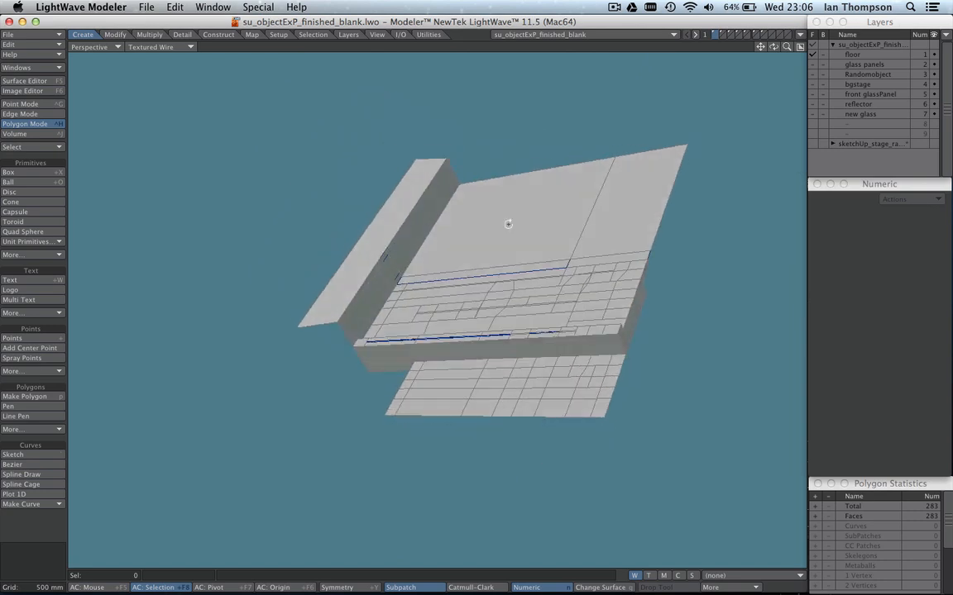
mouse_move(632, 300)
left_mouse_down("alt")
mouse_move(517, 276)
mouse_move(383, 185)
mouse_move(495, 145)
mouse_move(616, 247)
mouse_move(506, 409)
mouse_move(330, 376)
mouse_move(566, 251)
mouse_move(497, 281)
mouse_move(505, 310)
mouse_move(517, 260)
mouse_move(464, 298)
mouse_move(455, 283)
mouse_move(507, 253)
mouse_move(515, 281)
mouse_move(472, 272)
mouse_move(478, 304)
mouse_move(377, 315)
mouse_move(428, 283)
mouse_move(432, 250)
mouse_move(489, 257)
mouse_move(481, 249)
mouse_move(489, 272)
mouse_move(507, 275)
mouse_move(464, 270)
mouse_move(449, 283)
mouse_move(451, 268)
mouse_move(465, 290)
mouse_move(510, 287)
mouse_move(487, 295)
left_mouse_up("alt")
mouse_move(350, 294)
left_mouse_down()
mouse_move(279, 219)
mouse_move(170, 225)
mouse_move(330, 345)
mouse_move(310, 315)
mouse_move(383, 383)
mouse_move(273, 390)
left_mouse_up()
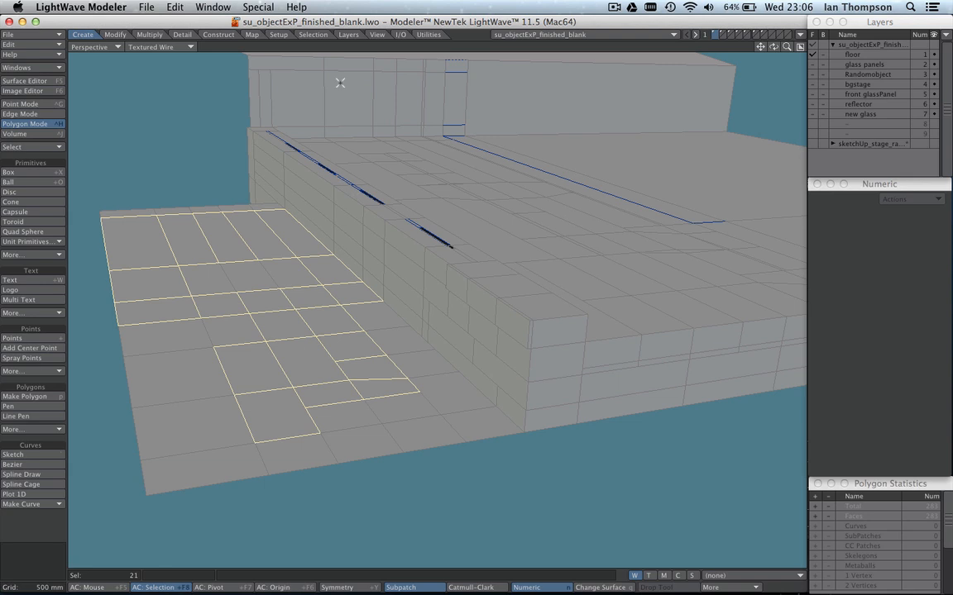
left_click(317, 51)
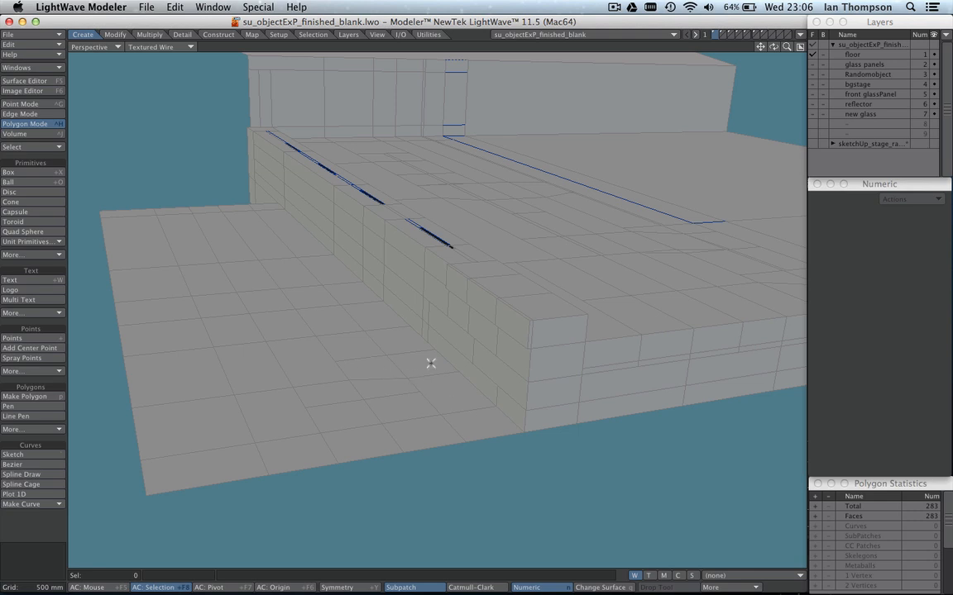
Examine the corner of the ledge's near end block and the block joints along its front face.
left_click_drag(431, 363, 459, 350, "alt+shift")
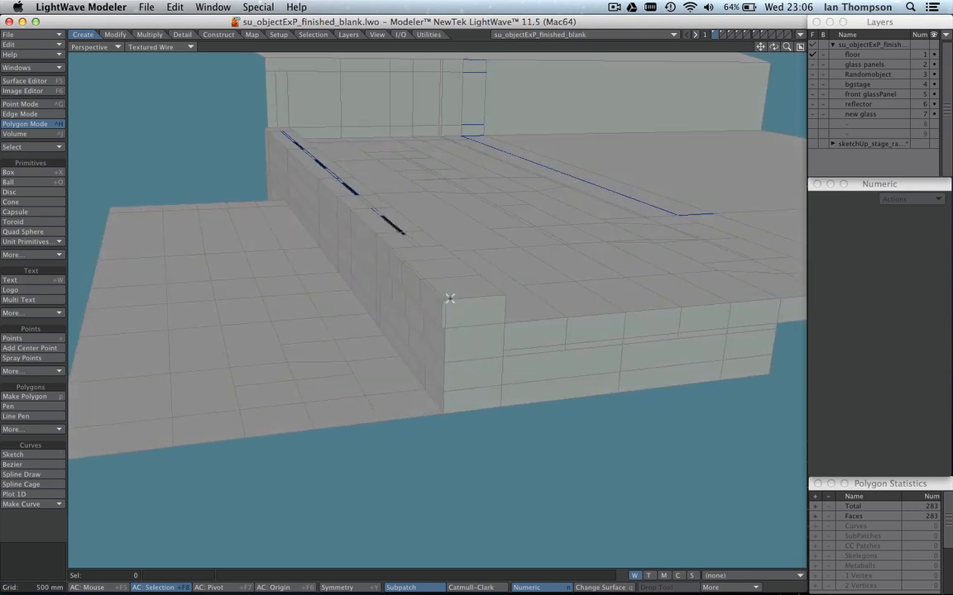
left_click_drag(449, 297, 474, 298, "ctrl+alt")
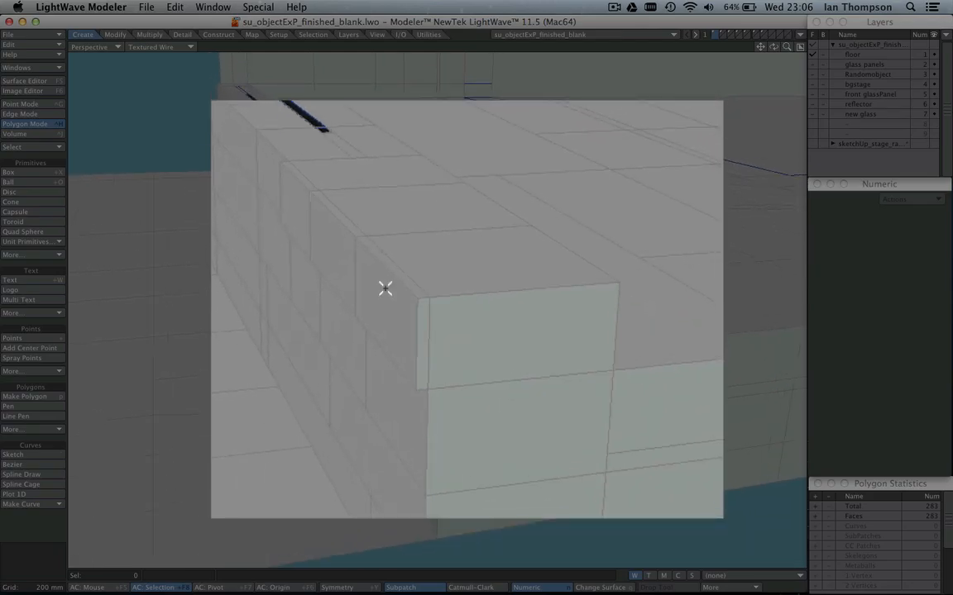
left_click_drag(396, 302, 472, 281, "alt")
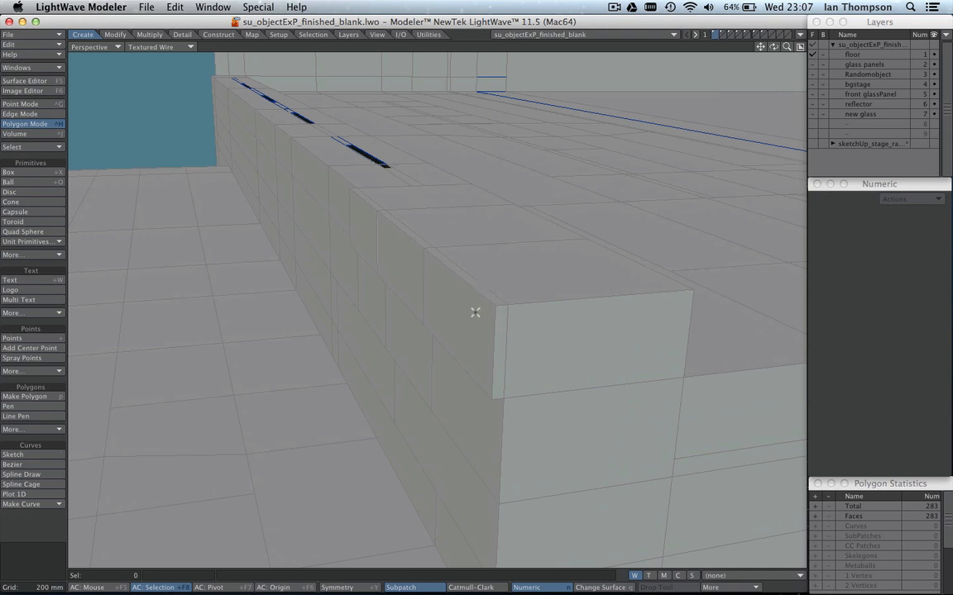
mouse_move(466, 305)
left_mouse_down("alt+shift")
mouse_move(453, 314)
mouse_move(469, 309)
left_mouse_up("alt+shift")
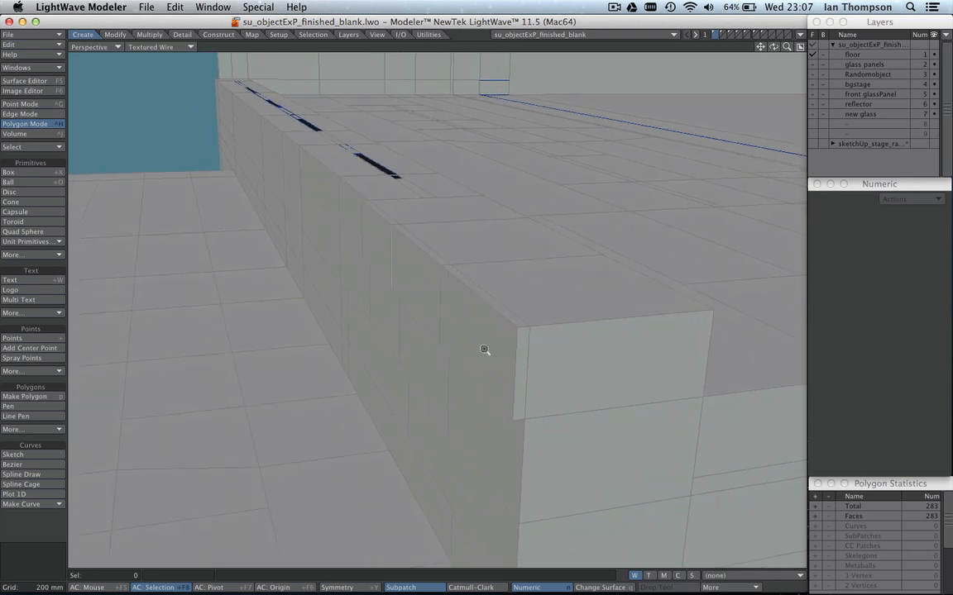
left_click_drag(485, 350, 468, 363, "ctrl+alt")
left_click_drag(523, 340, 522, 323, "alt")
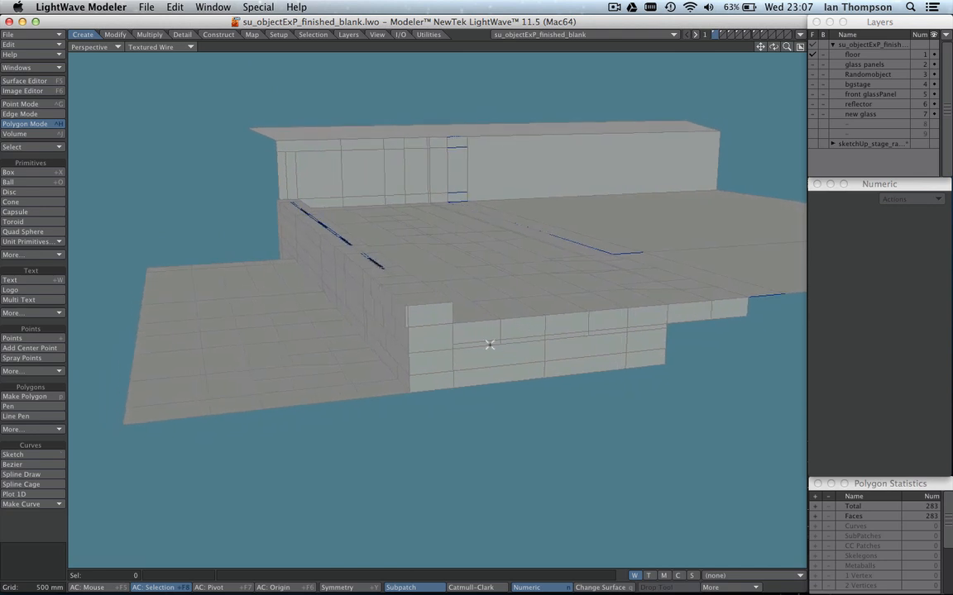
Select three thin strip polygons along the platform's near side wall, and clear the selection.
left_click(490, 345)
left_click_drag(516, 340, 558, 338)
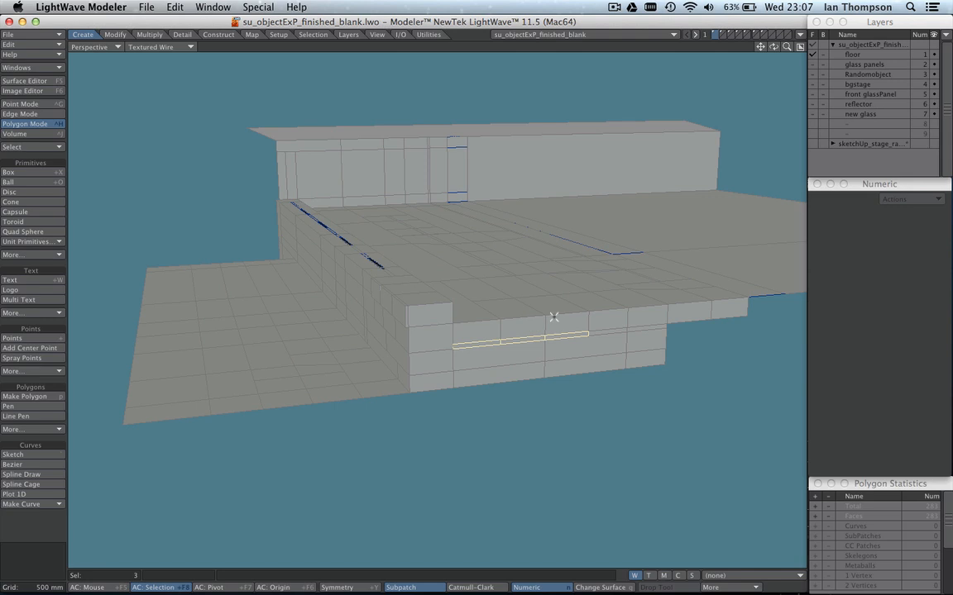
left_click_drag(500, 318, 534, 340, "ctrl+alt")
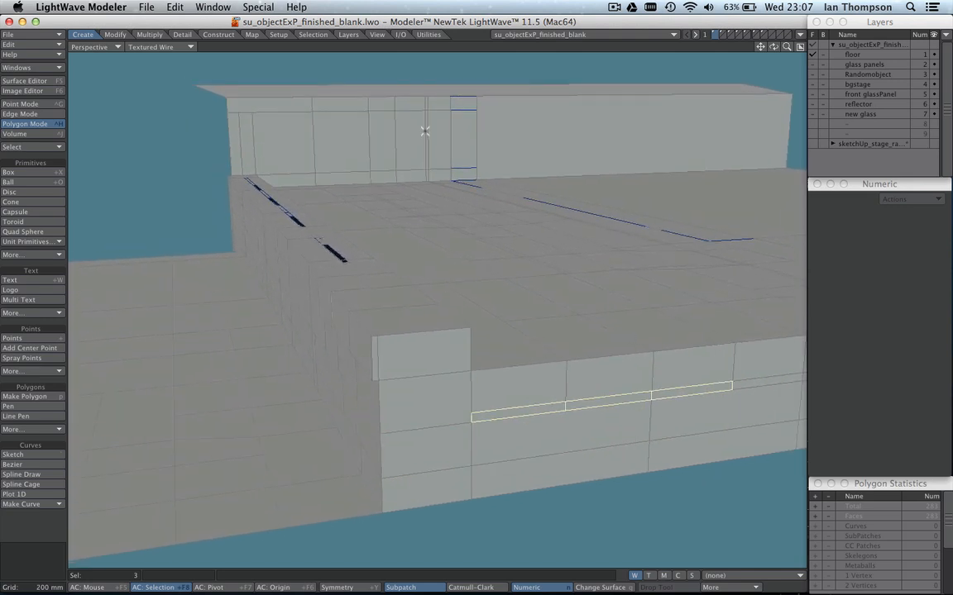
key("Delete")
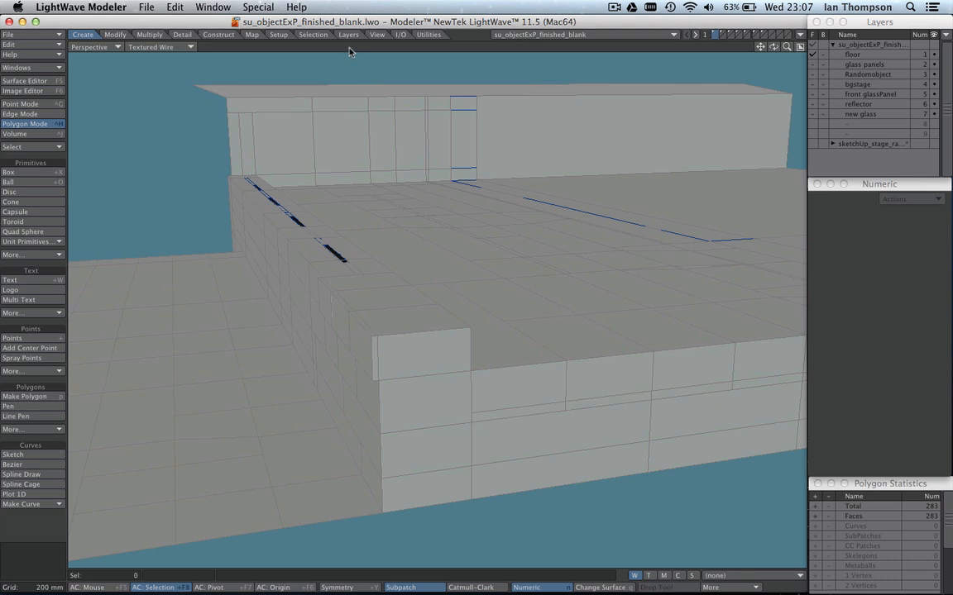
Extrude the top slab polygon at the platform's front edge, raise it about 9 mm in Y, and clear the selection.
left_click(589, 382)
left_click(585, 353)
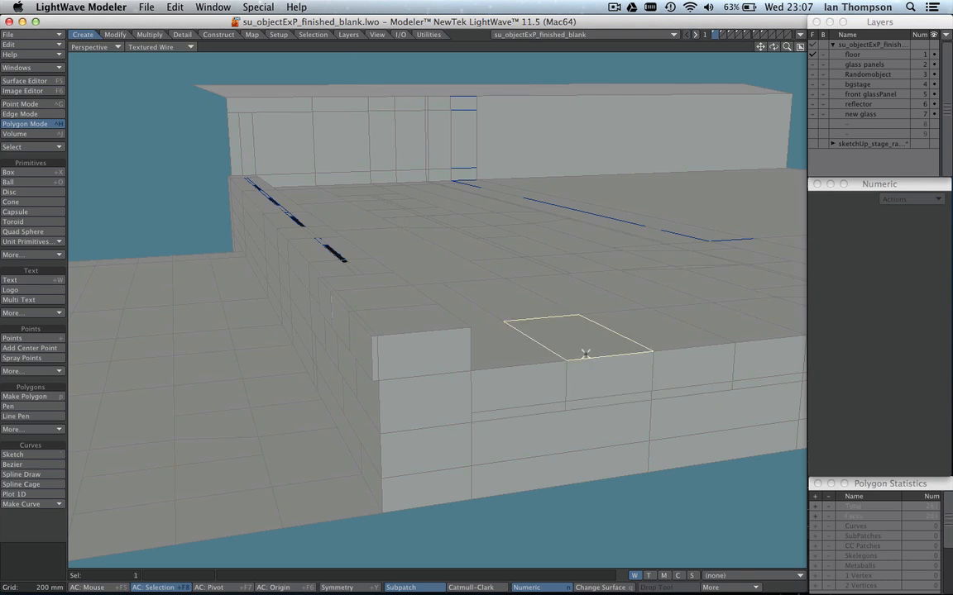
key("e")
key("t")
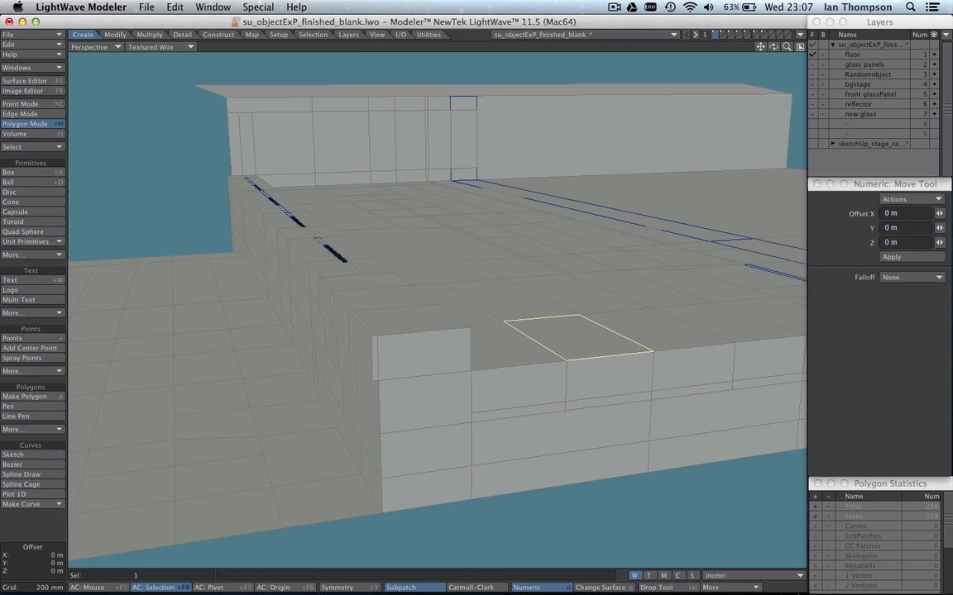
left_click_drag(593, 351, 592, 350)
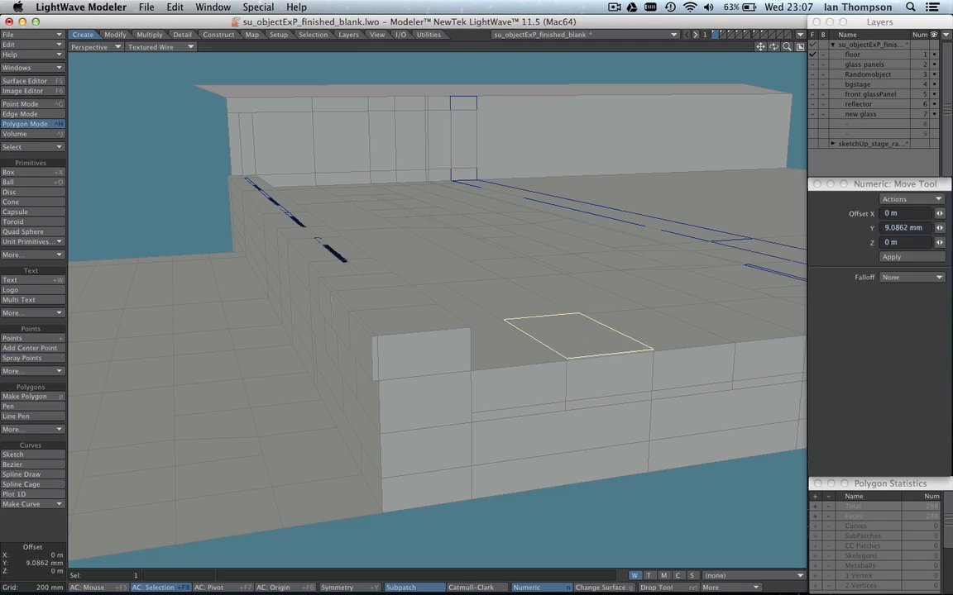
left_click(461, 50)
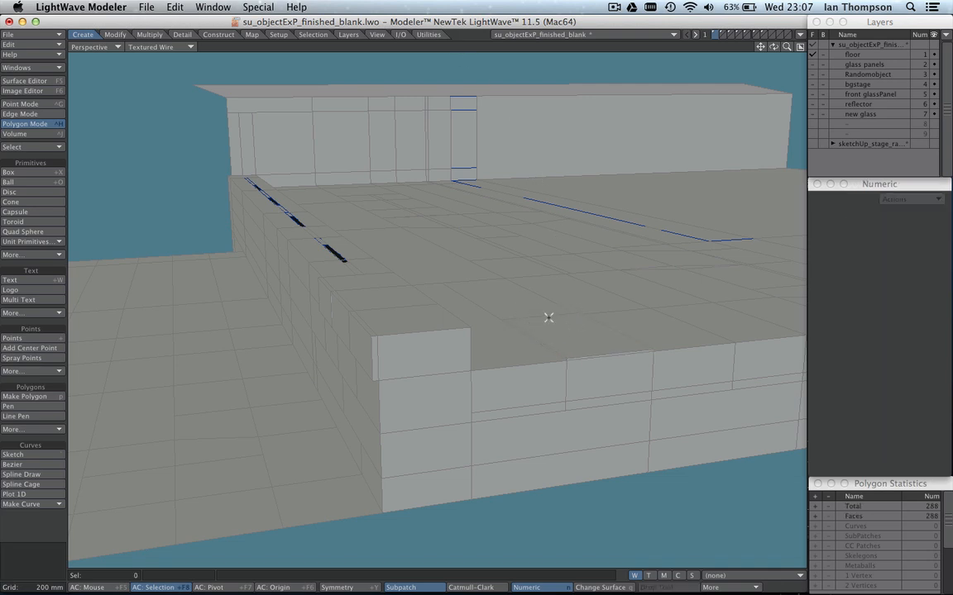
Examine the raised slab's edge at the platform front and the slab layout along the platform top.
left_click_drag(562, 312, 576, 326, "alt+shift")
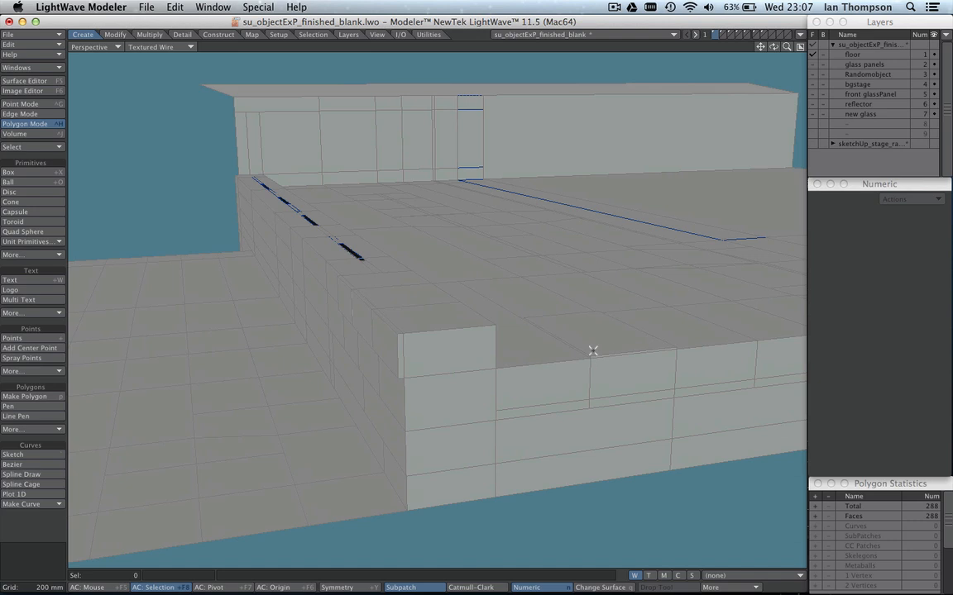
mouse_move(556, 329)
left_mouse_down("alt+shift")
mouse_move(528, 334)
mouse_move(541, 331)
left_mouse_up("alt+shift")
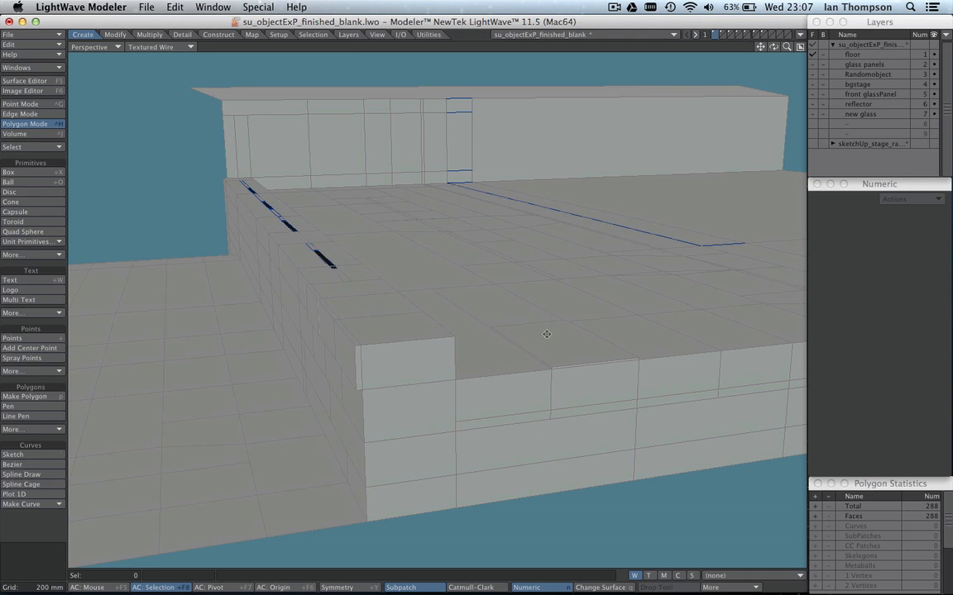
mouse_move(546, 334)
left_mouse_down("alt+shift")
mouse_move(517, 334)
mouse_move(548, 341)
left_mouse_up("alt+shift")
mouse_move(559, 347)
left_mouse_down("alt+shift")
mouse_move(587, 349)
mouse_move(570, 341)
left_mouse_up("alt+shift")
left_click_drag(500, 307, 525, 351, "ctrl+alt")
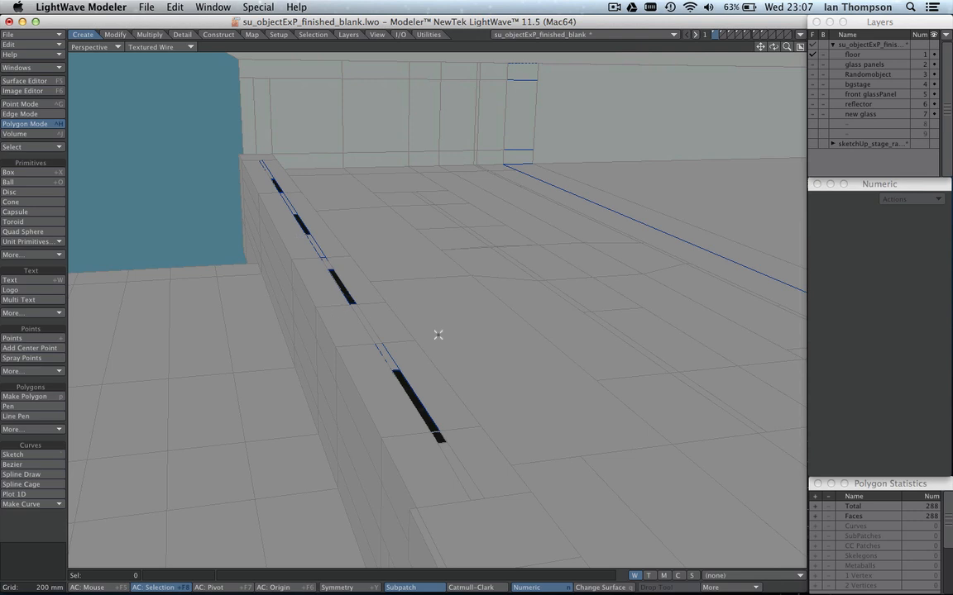
scroll(487, 311, "down", 3)
left_click_drag(486, 317, 433, 304, "alt")
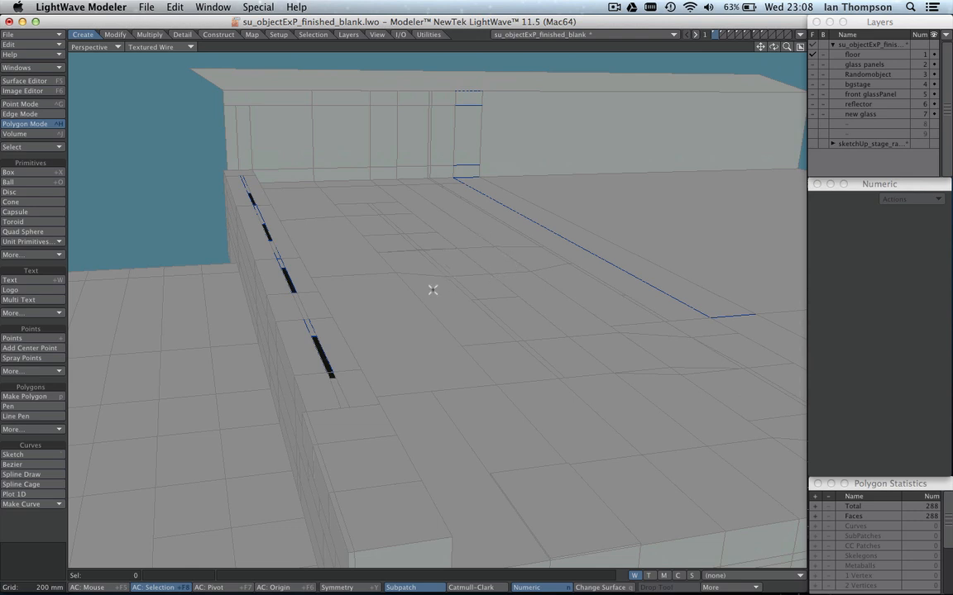
mouse_move(473, 276)
left_mouse_down("alt+shift")
mouse_move(483, 291)
mouse_move(481, 276)
left_mouse_up("alt+shift")
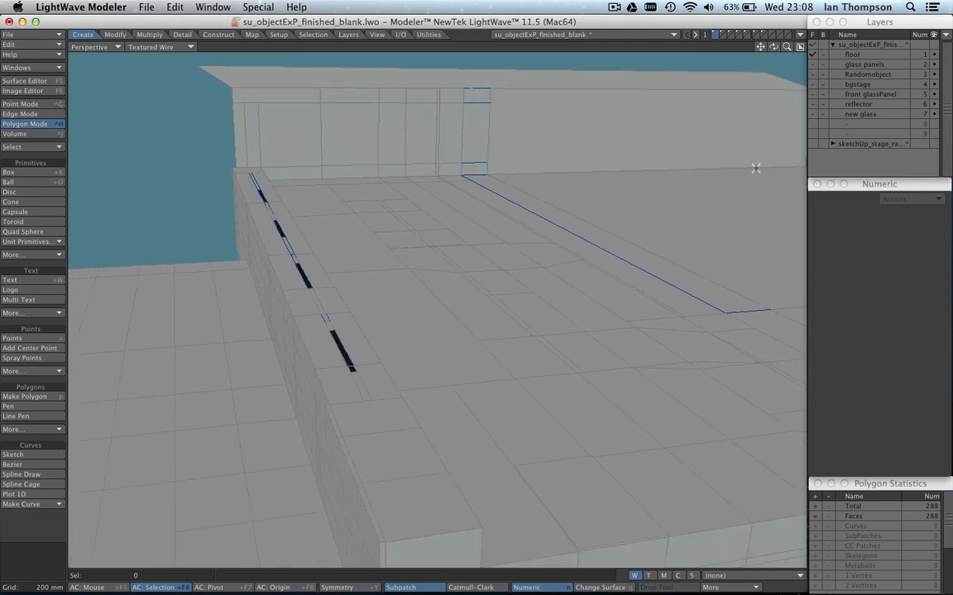
Show the glass panels layer together with the floor layer and inspect the bevelled panels up close.
left_click(813, 65, "shift")
mouse_move(604, 280)
left_mouse_down("alt")
mouse_move(613, 252)
mouse_move(589, 277)
mouse_move(597, 283)
left_mouse_up("alt")
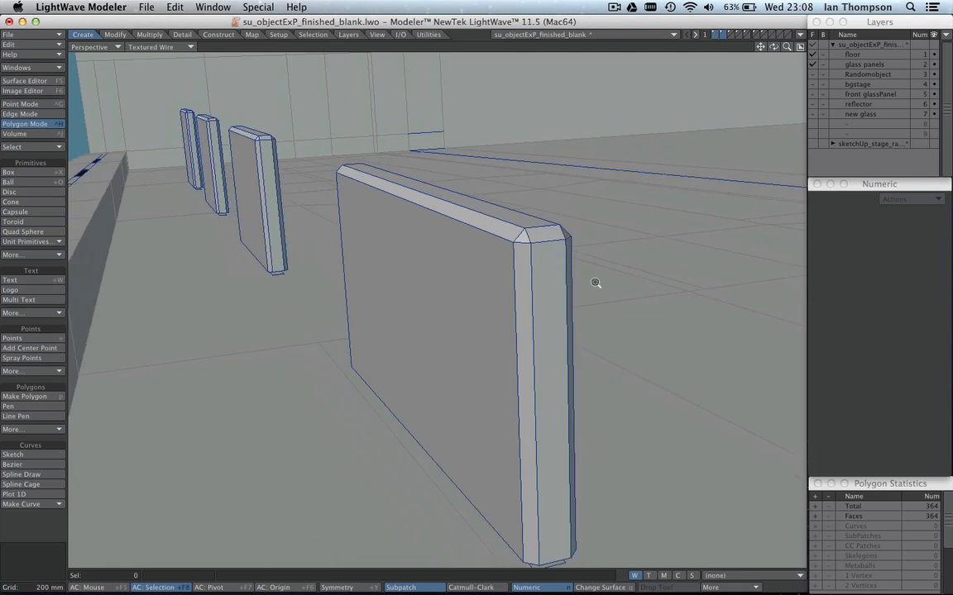
left_click_drag(607, 247, 585, 252, "ctrl+alt")
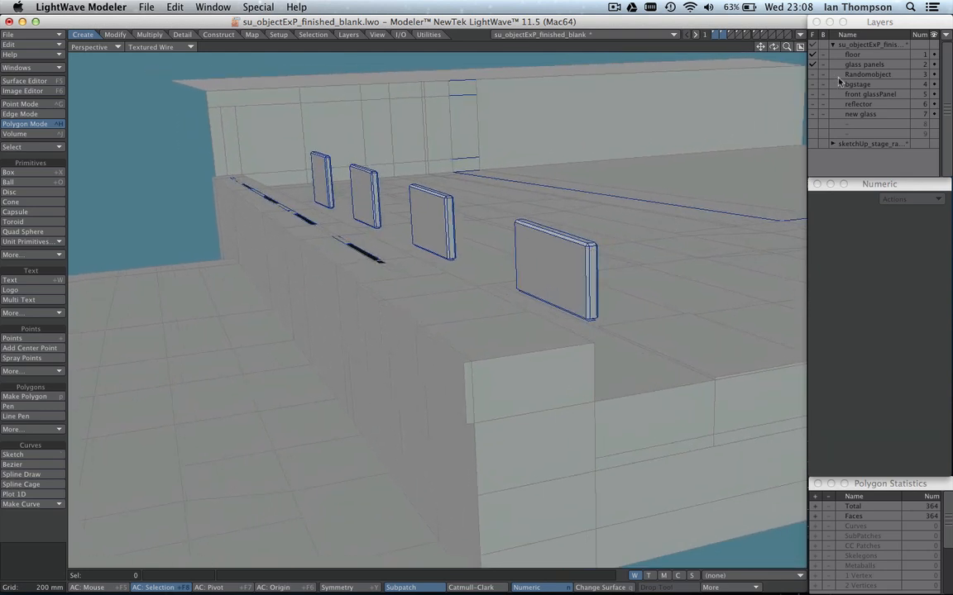
Show only the Randomobject layer and examine the textured block from close up.
left_click(815, 75)
left_click(813, 75)
left_click(813, 76)
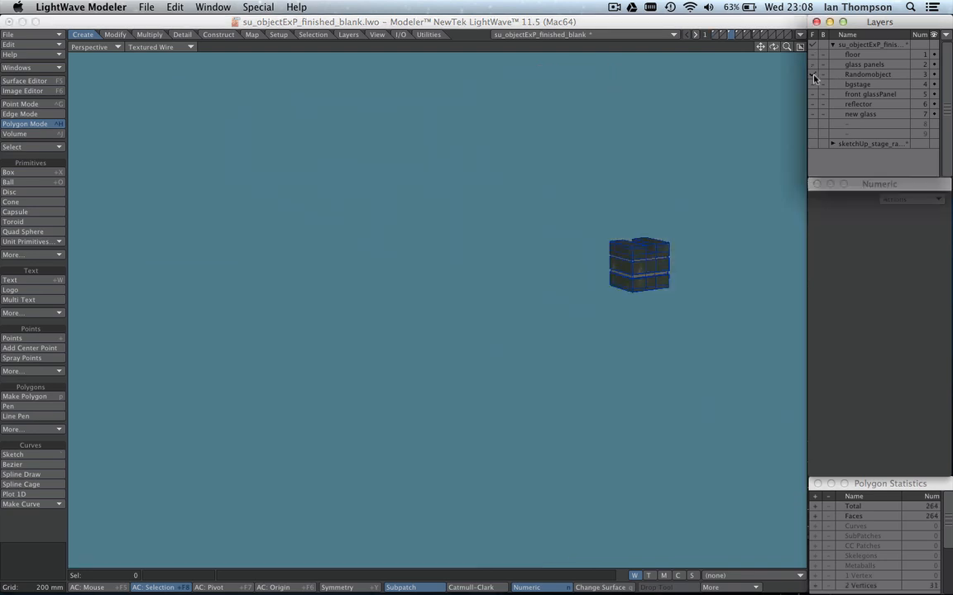
scroll(691, 256, "up", 10)
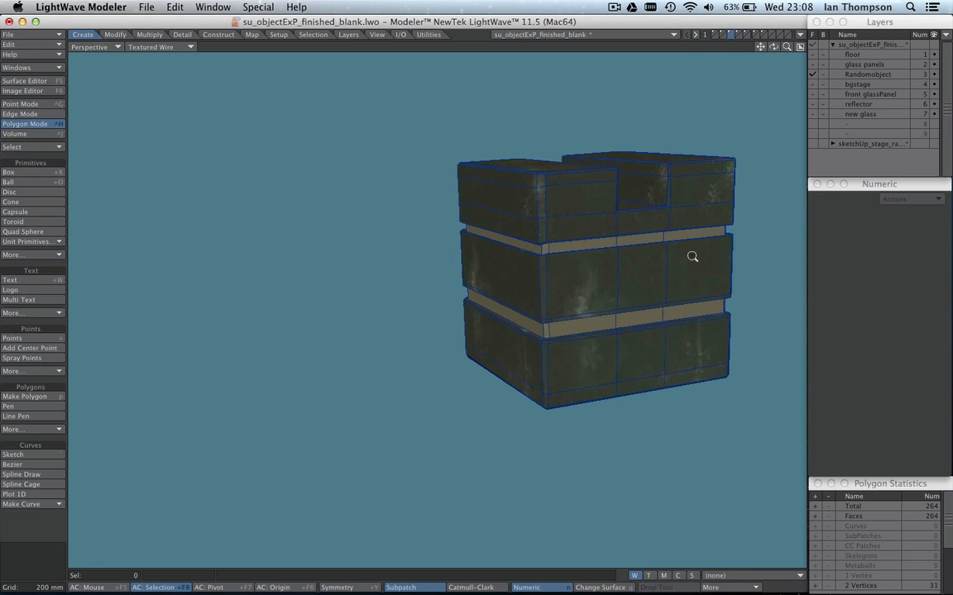
left_click_drag(694, 254, 636, 263, "alt")
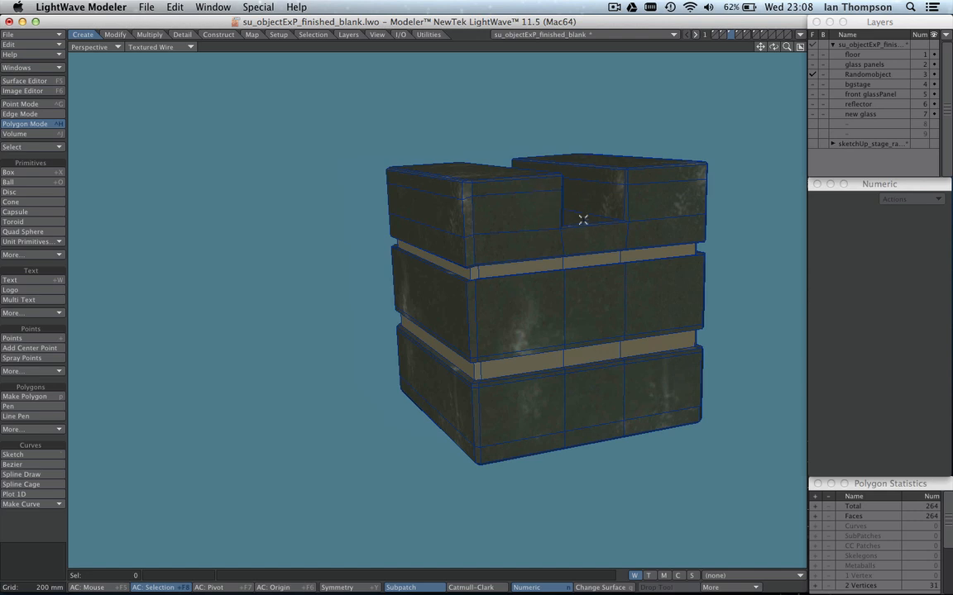
scroll(601, 206, "down", 4)
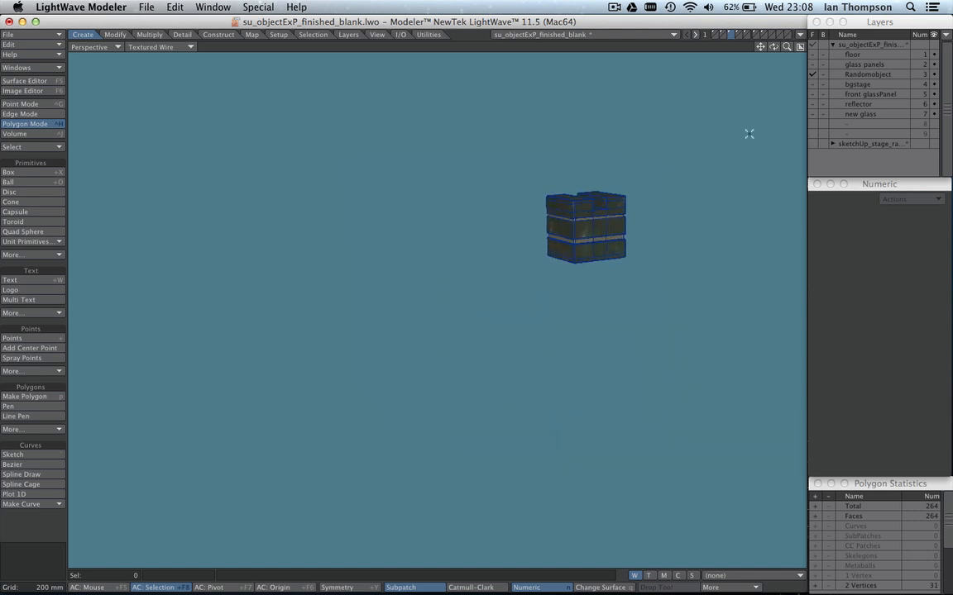
Show the floor and glass panels layers together with the Randomobject layer and view the block's place on the platform.
left_click(813, 54, "shift")
left_click(813, 64, "shift")
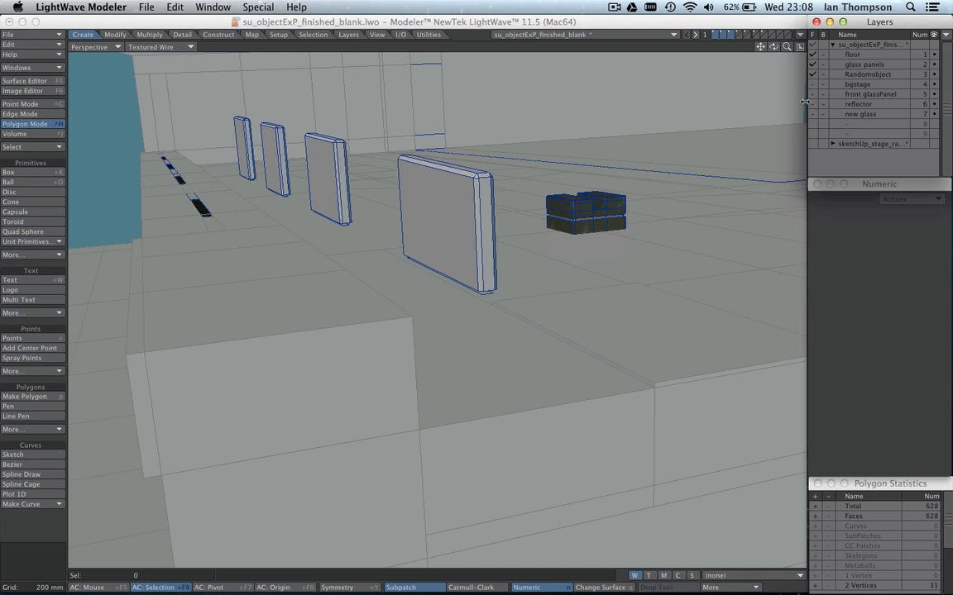
scroll(686, 186, "down", 3)
scroll(671, 198, "up", 1)
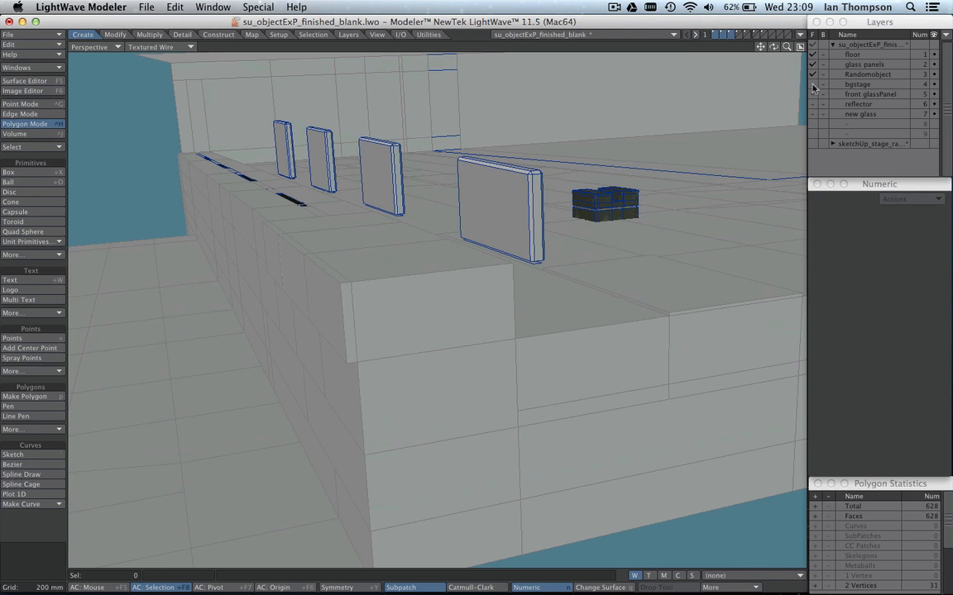
scroll(689, 142, "down", 5)
left_click_drag(689, 142, 528, 159, "alt")
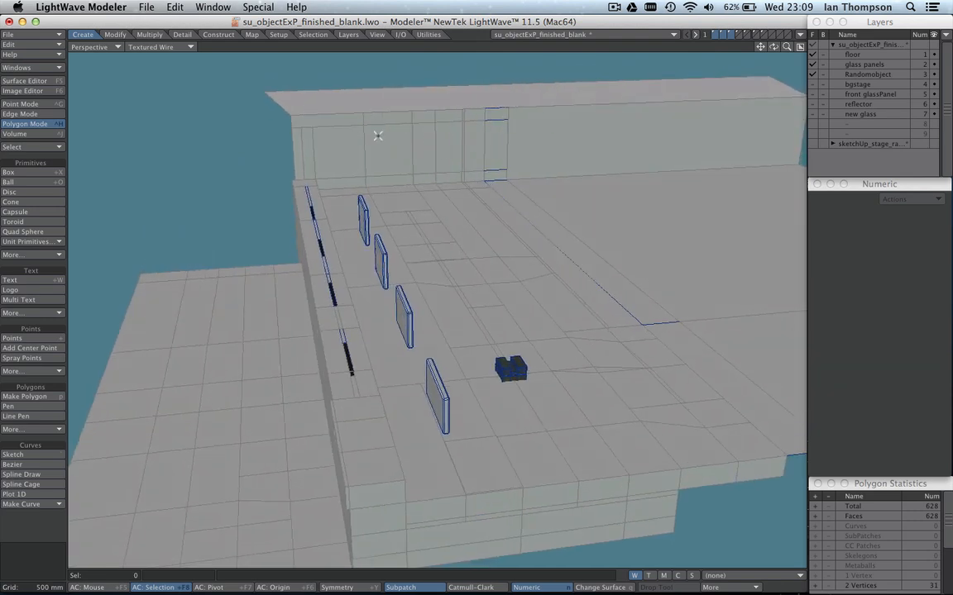
Add the bgstage layer to the visible layers and examine the large background wall polygons around the stage.
left_click(814, 85)
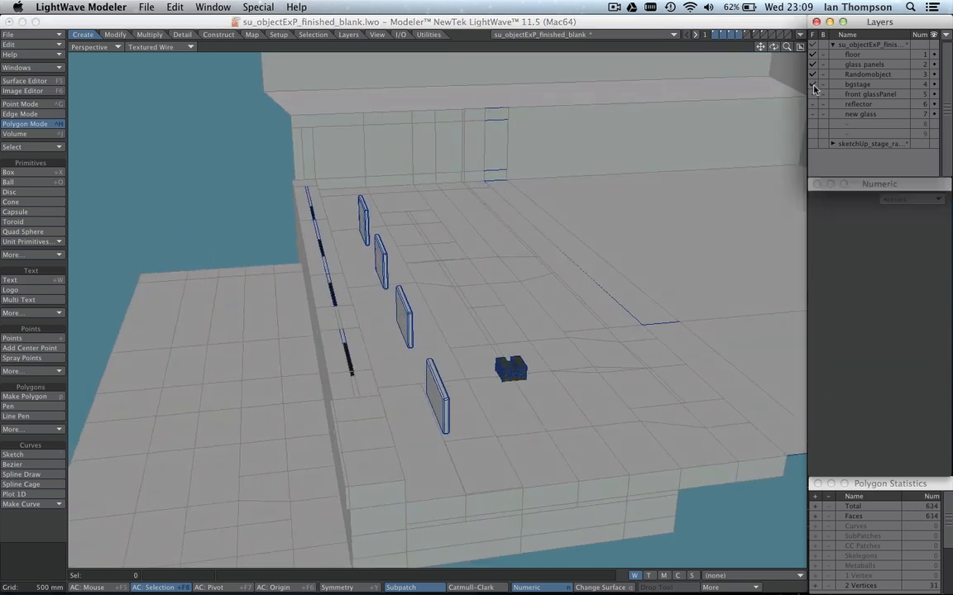
left_click_drag(703, 116, 538, 213, "alt")
left_click_drag(592, 187, 480, 215, "ctrl+alt")
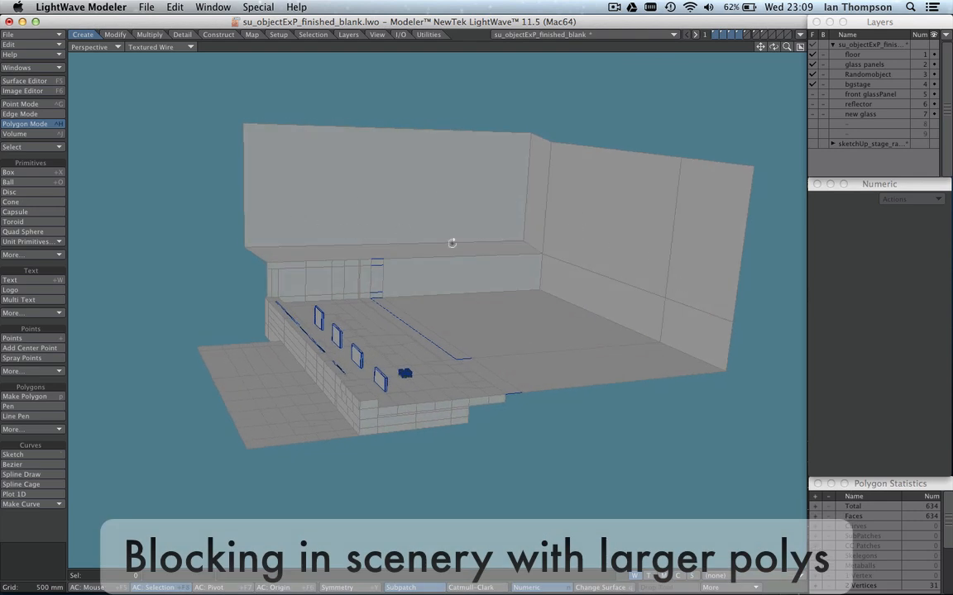
left_click_drag(350, 279, 521, 282, "alt")
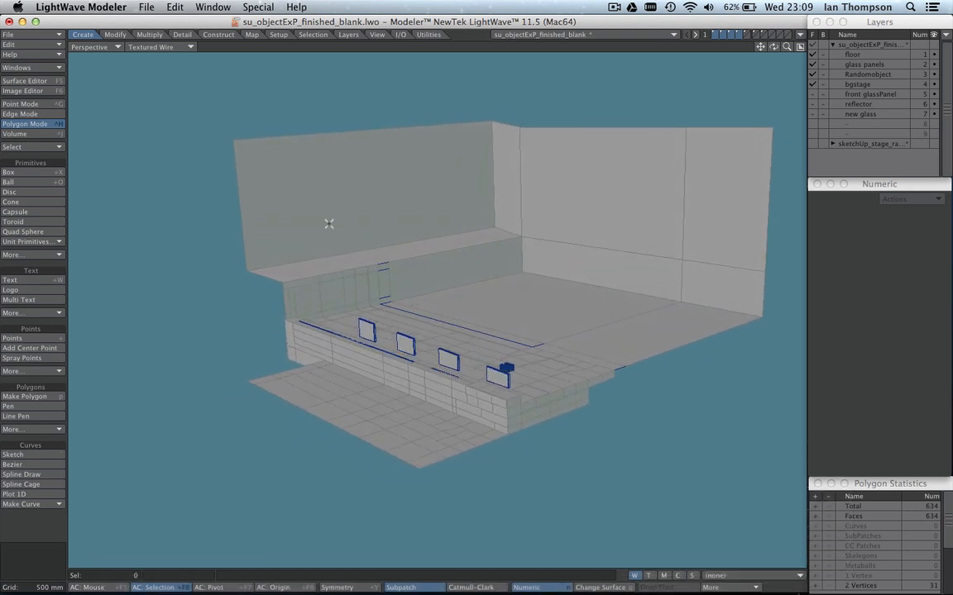
left_click_drag(440, 202, 508, 270, "alt")
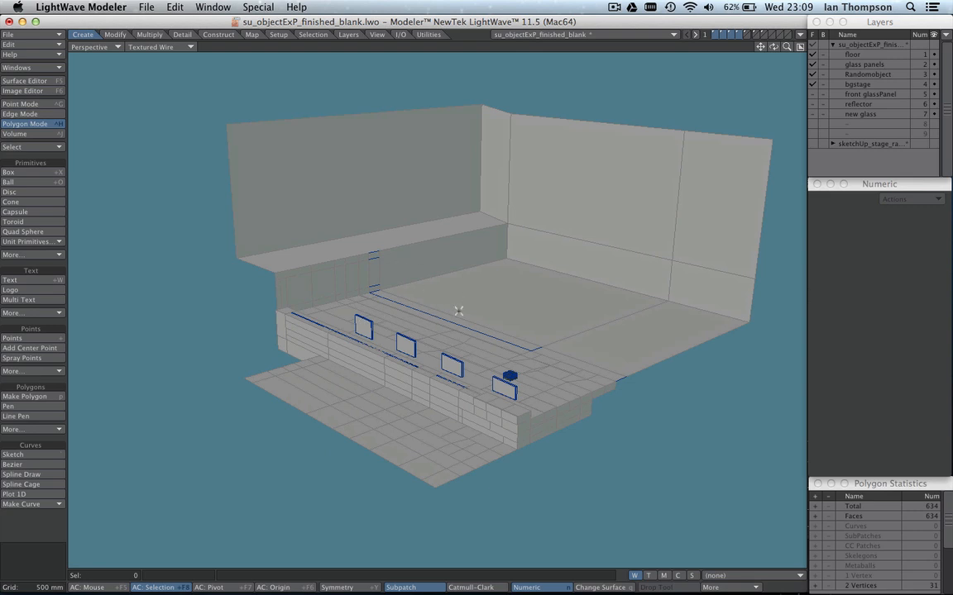
left_click_drag(503, 312, 582, 349, "alt+shift")
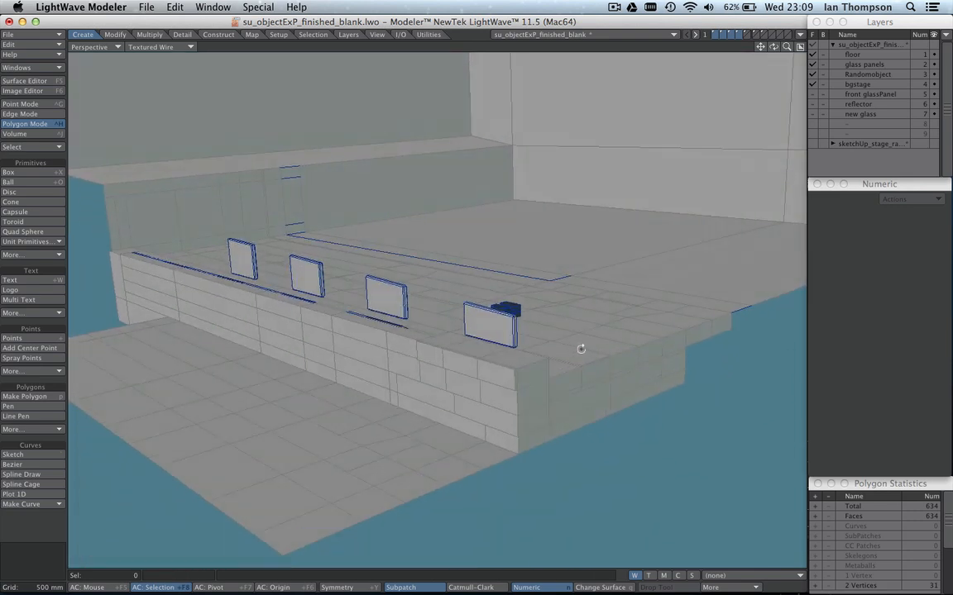
Add the front glassPanel layer to the visible layers and inspect the upright panel standing on the block.
left_click(814, 96)
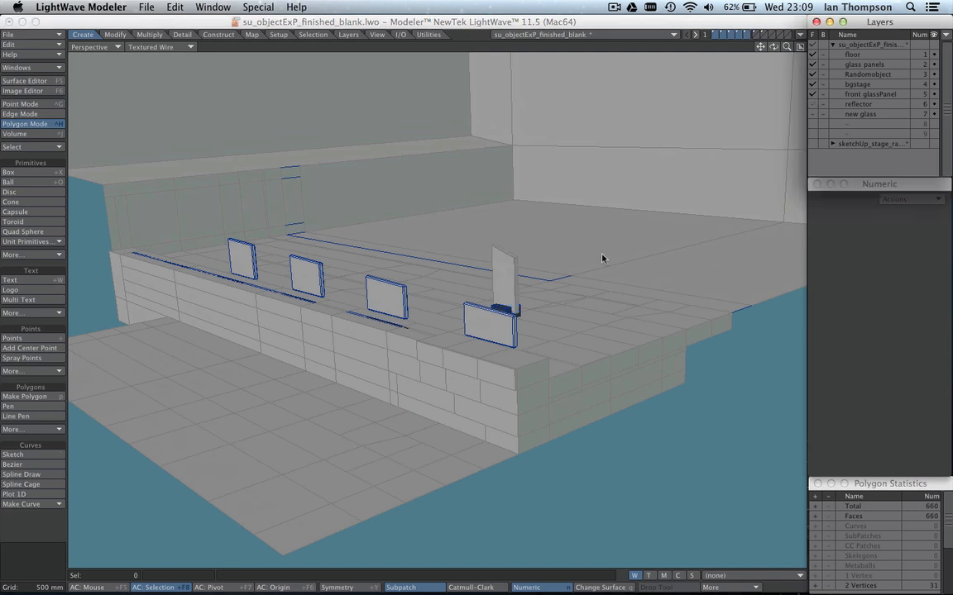
left_click_drag(602, 259, 594, 290, "alt")
left_click_drag(463, 321, 505, 316, "ctrl+alt")
left_click_drag(570, 314, 598, 276, "alt+shift")
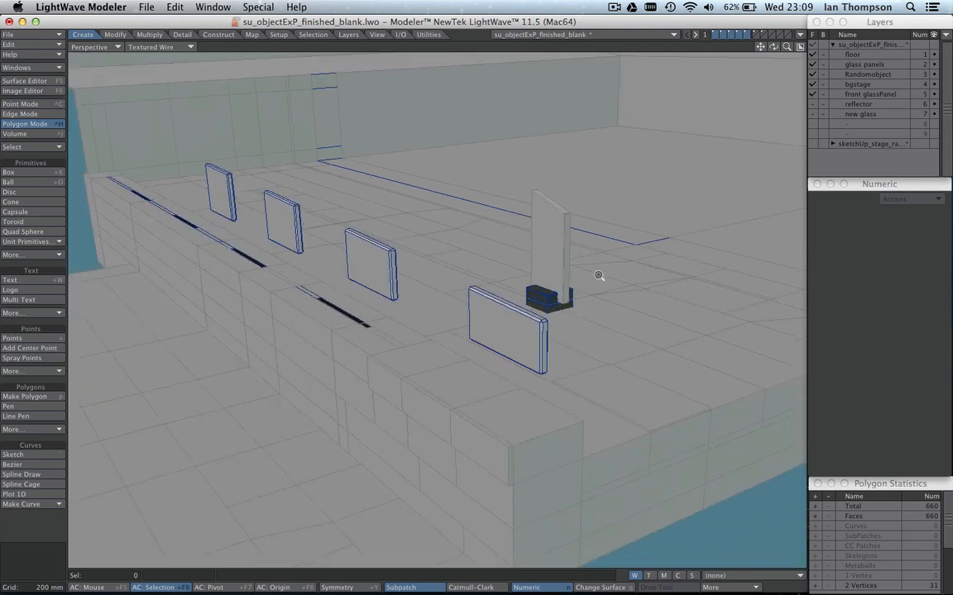
Show the reflector and new glass layers together with all the other layers and view the complete model.
left_click(815, 106, "shift")
left_click_drag(624, 190, 570, 201, "ctrl+alt")
left_click(813, 115)
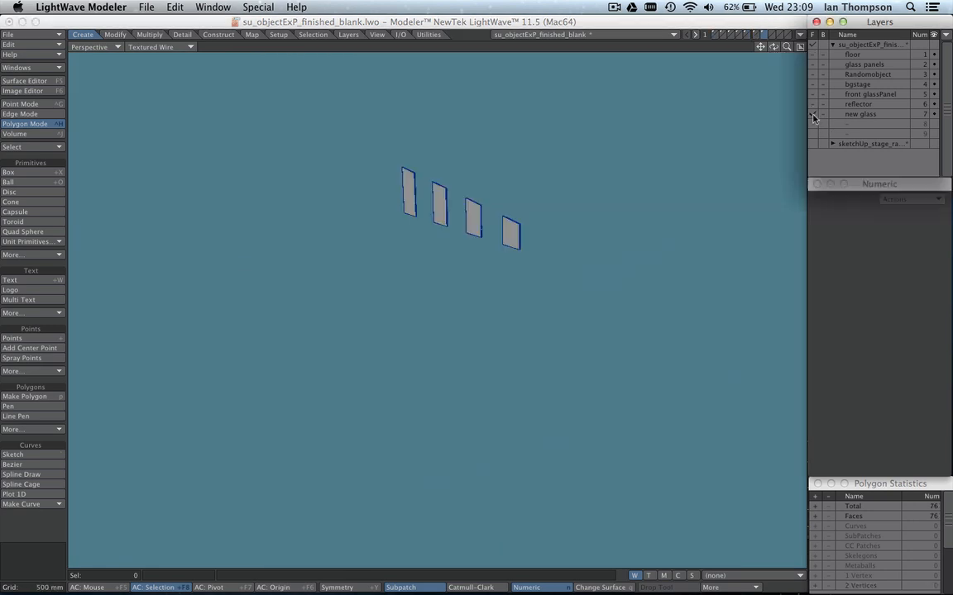
left_click(813, 50)
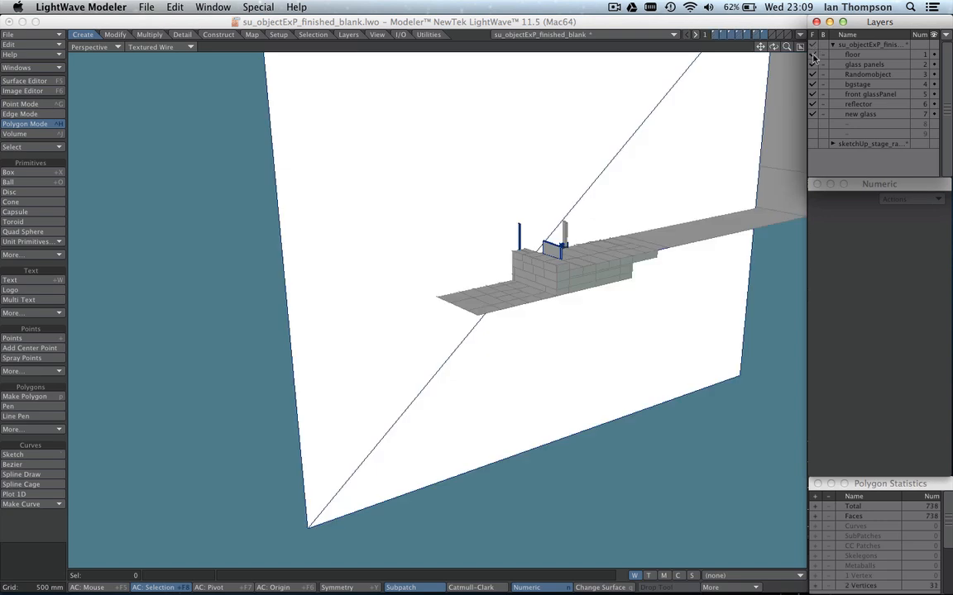
left_click(822, 104)
left_click_drag(621, 198, 568, 191, "alt+shift")
left_click_drag(490, 211, 388, 219, "ctrl+alt")
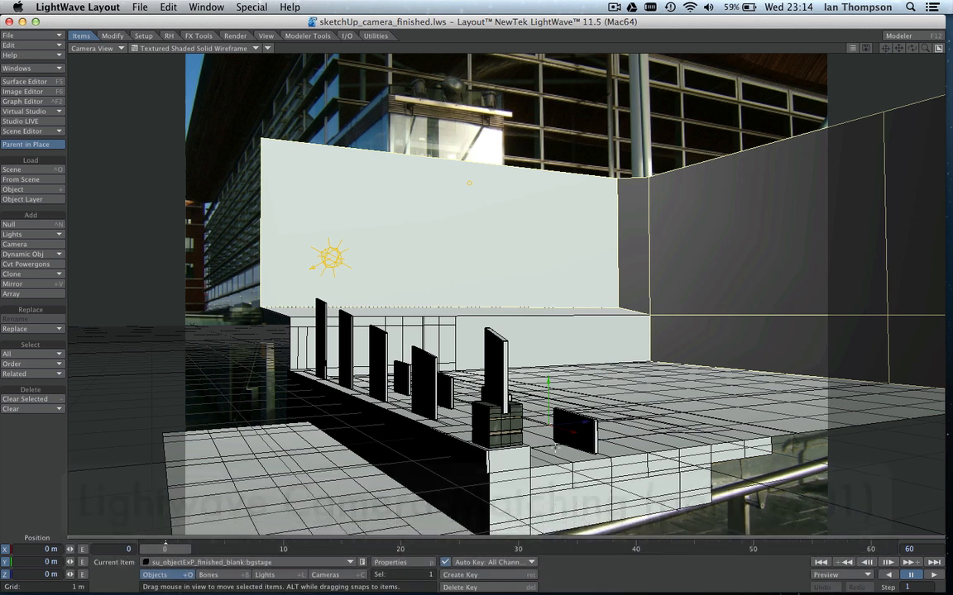
In the Layout scene, select the Randomobject block and then the DP Infinite light, and open the light's properties with its Angle value.
left_click(489, 423)
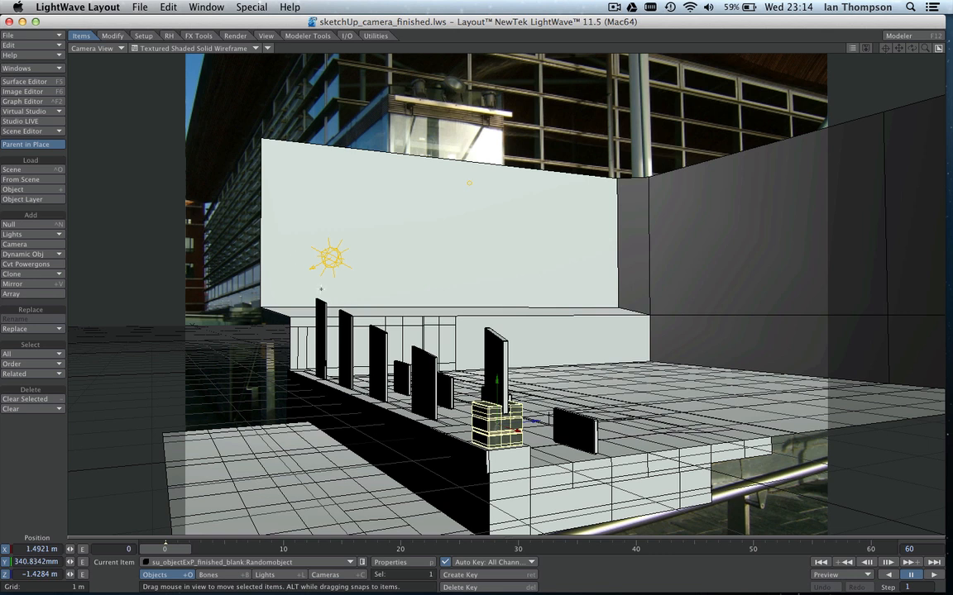
key("shift+l")
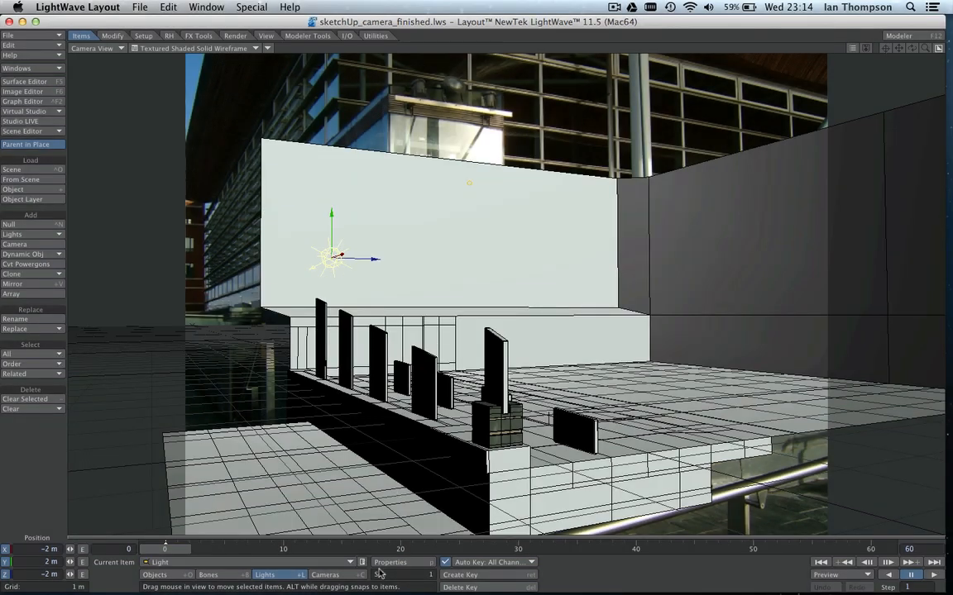
key("p")
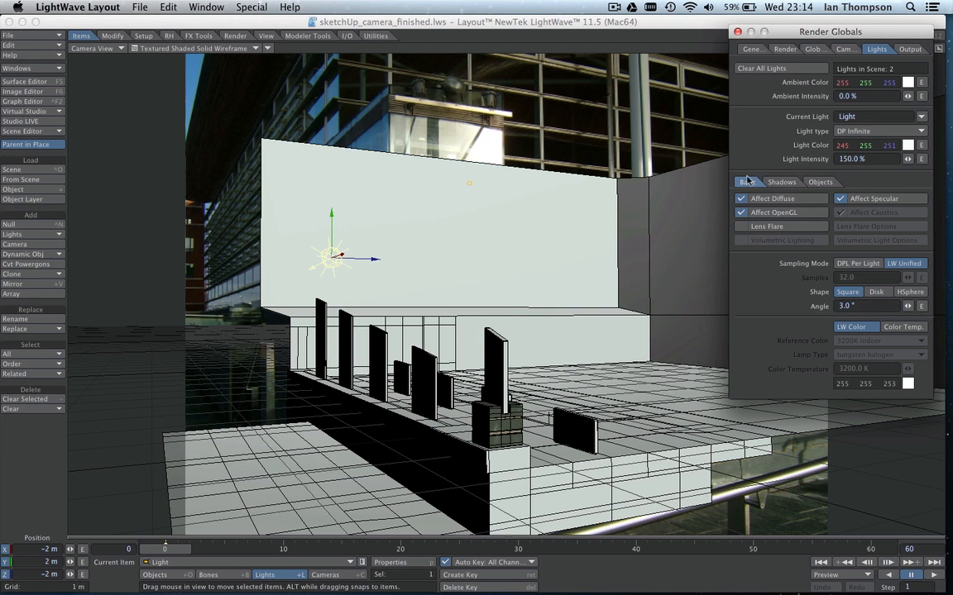
left_click_drag(787, 34, 584, 69)
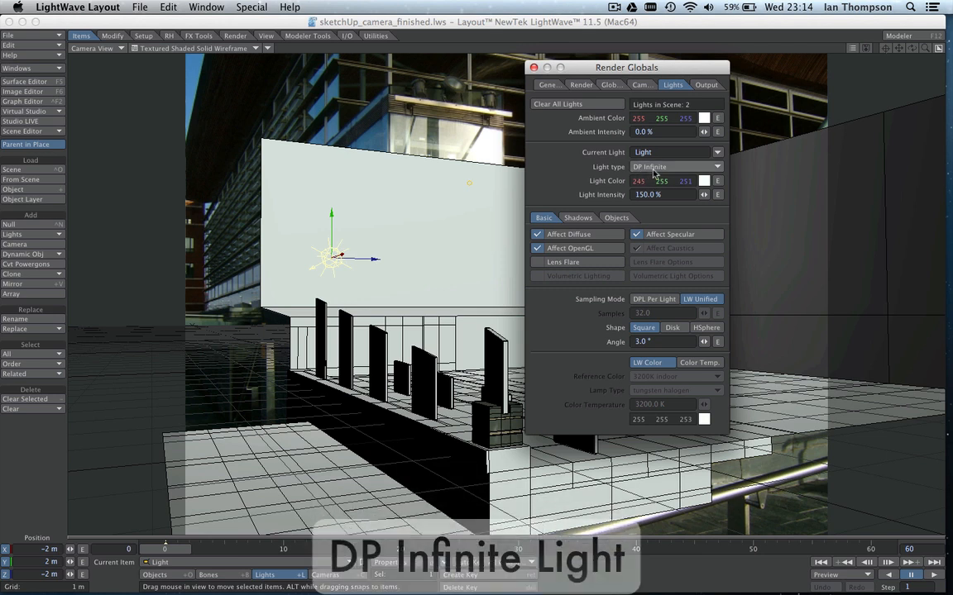
left_click(640, 341)
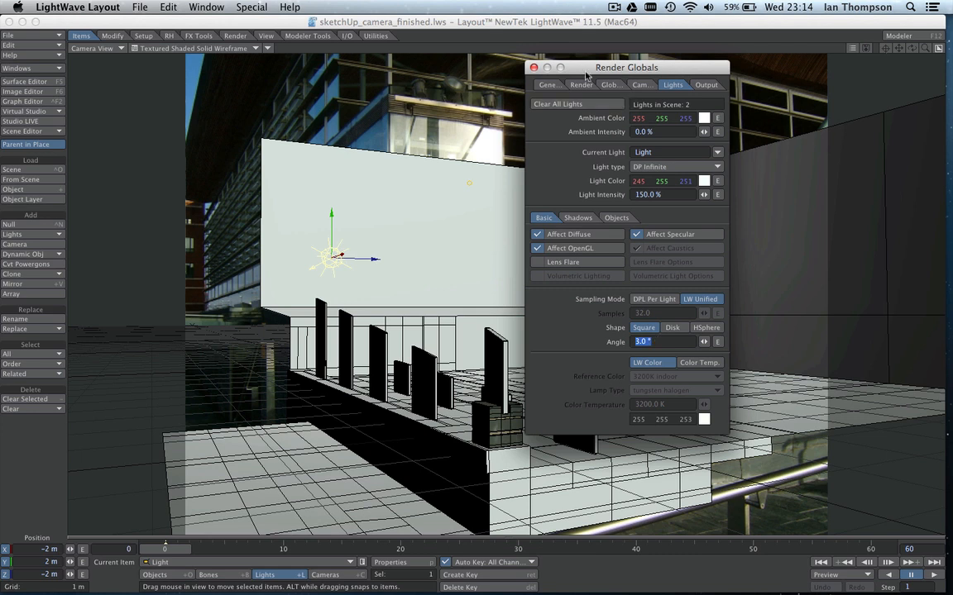
left_click_drag(582, 73, 711, 68)
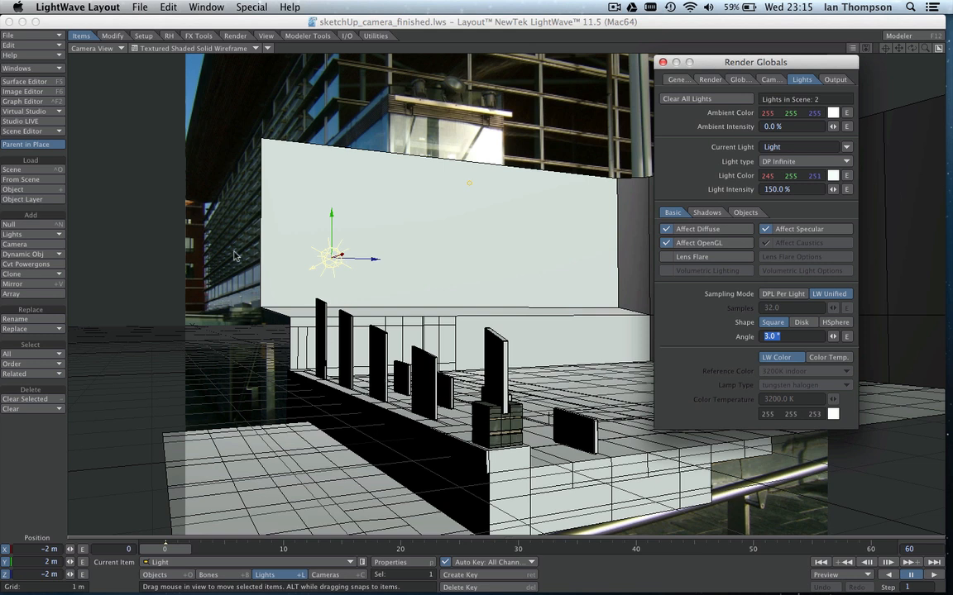
Open the Surface Editor, expand the SketchUp object's surfaces, and inspect the cement surface's colour texture.
left_click(24, 82)
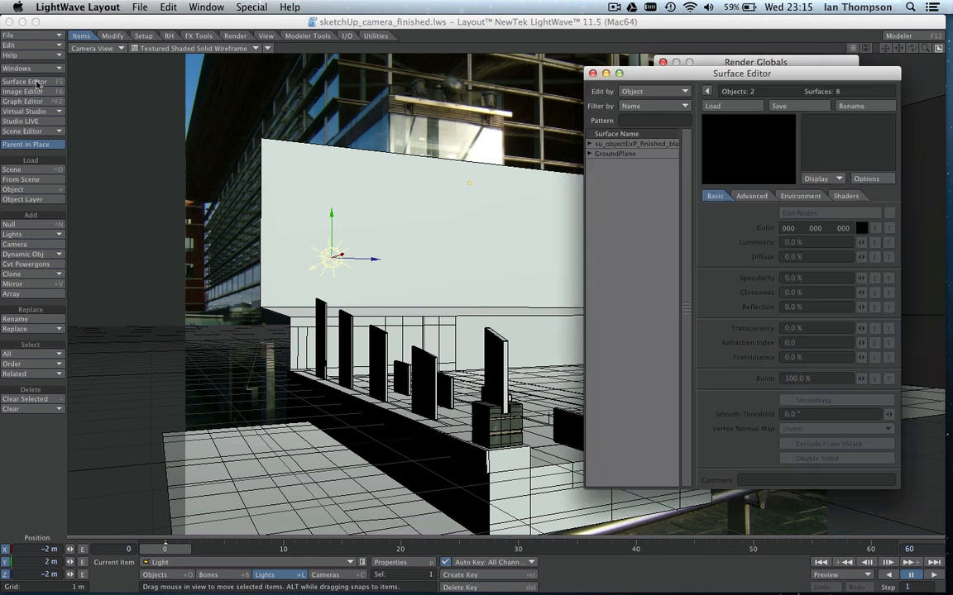
left_click_drag(637, 79, 619, 57)
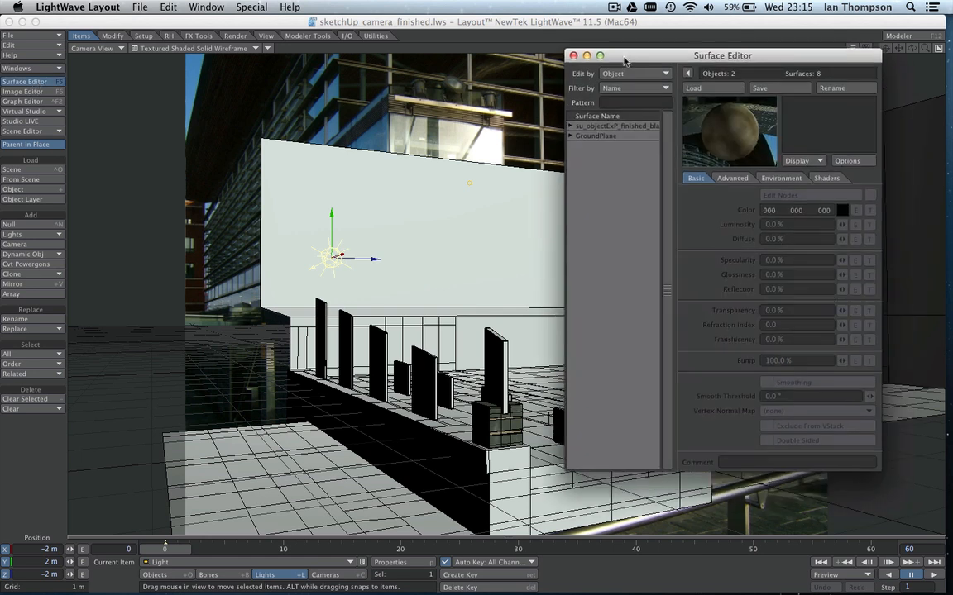
left_click(571, 123)
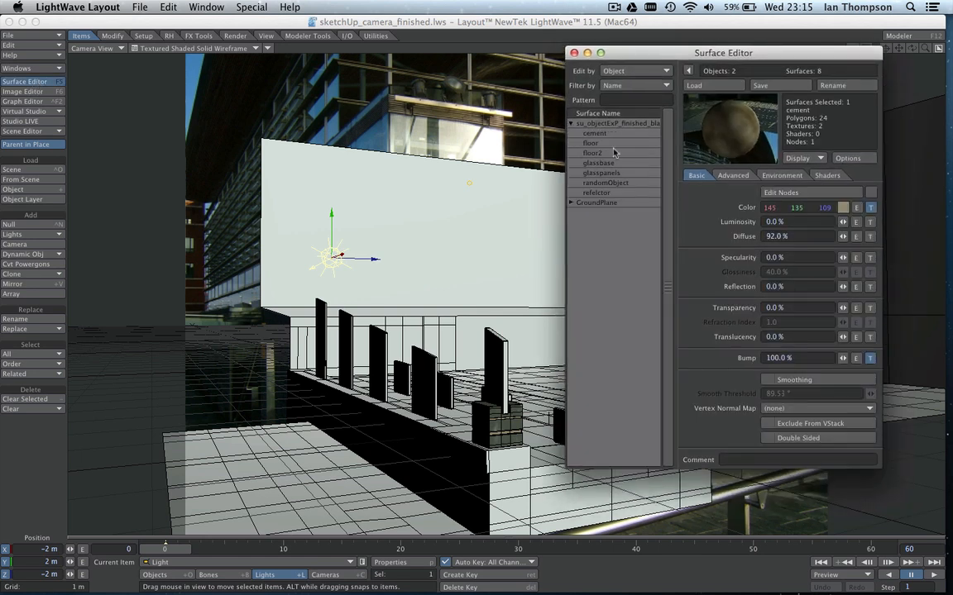
left_click(600, 134)
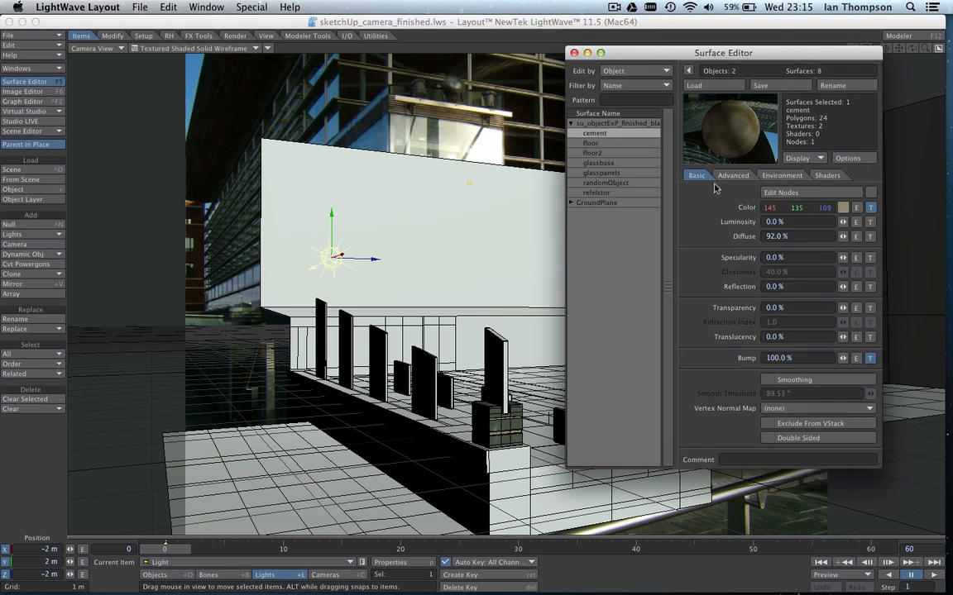
left_click(870, 207)
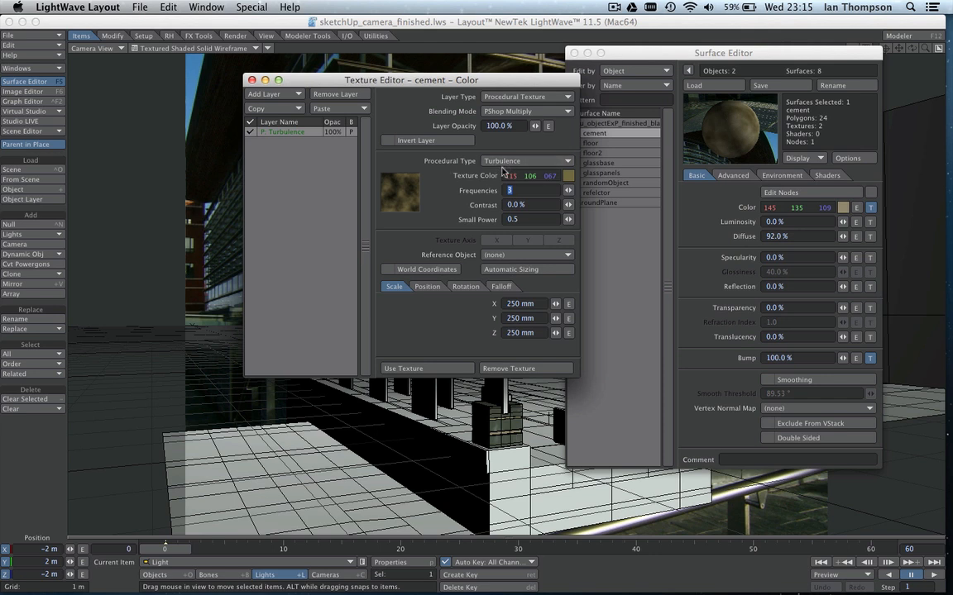
left_click(252, 80)
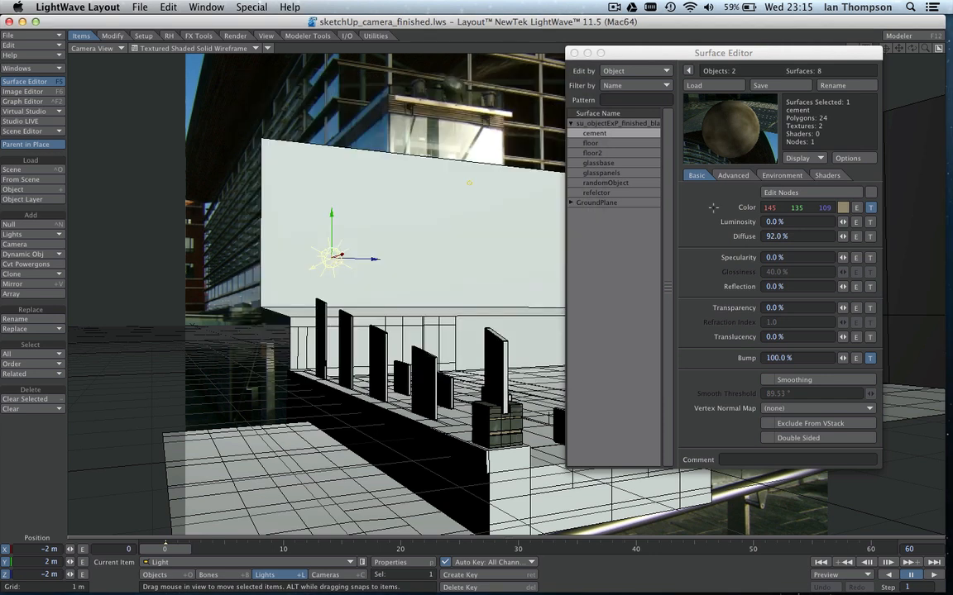
Select the floor surface and inspect the settings of its Shadow Catcher node.
left_click(596, 143)
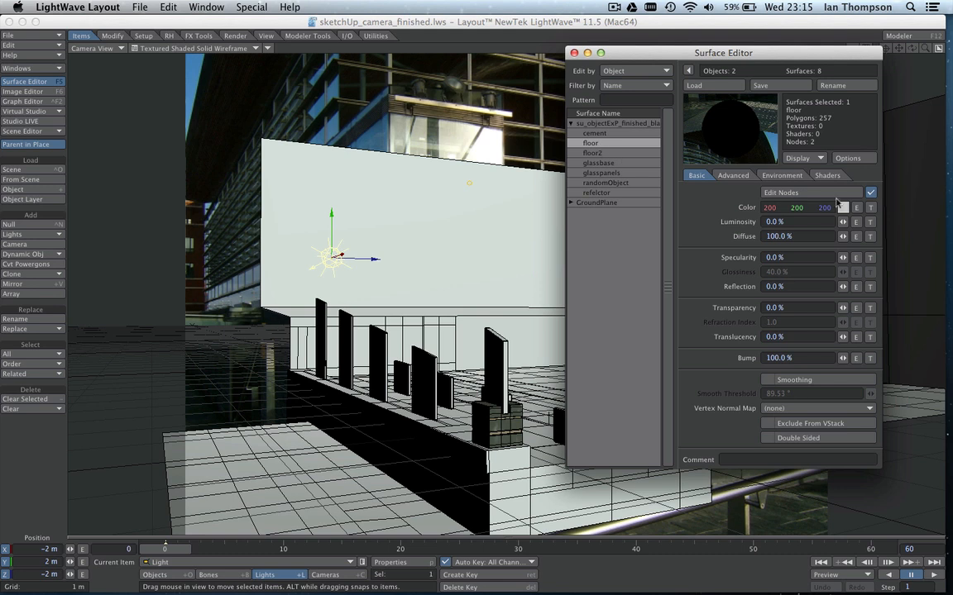
left_click(792, 192)
left_click_drag(491, 177, 493, 194)
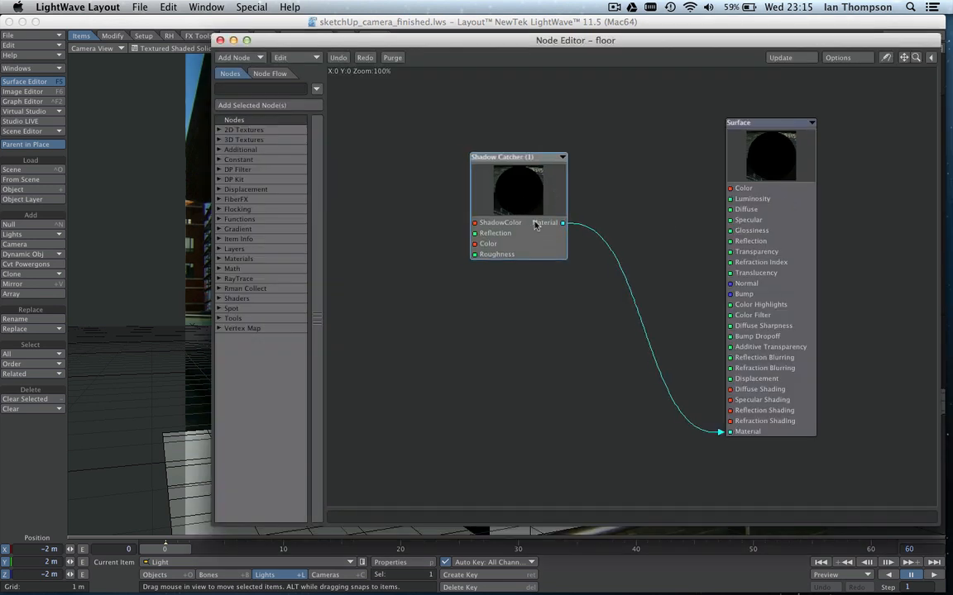
double_click(484, 203)
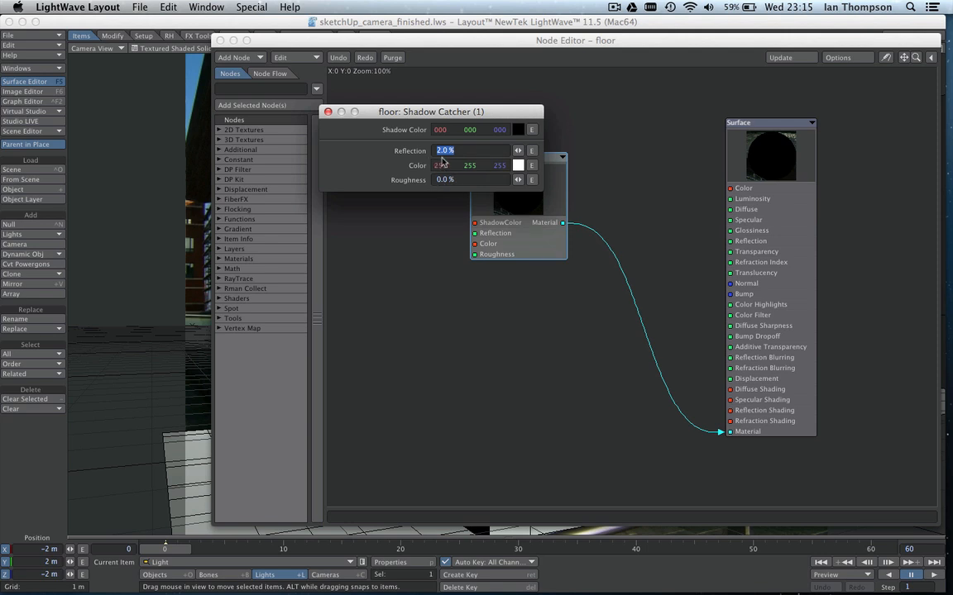
left_click(328, 113)
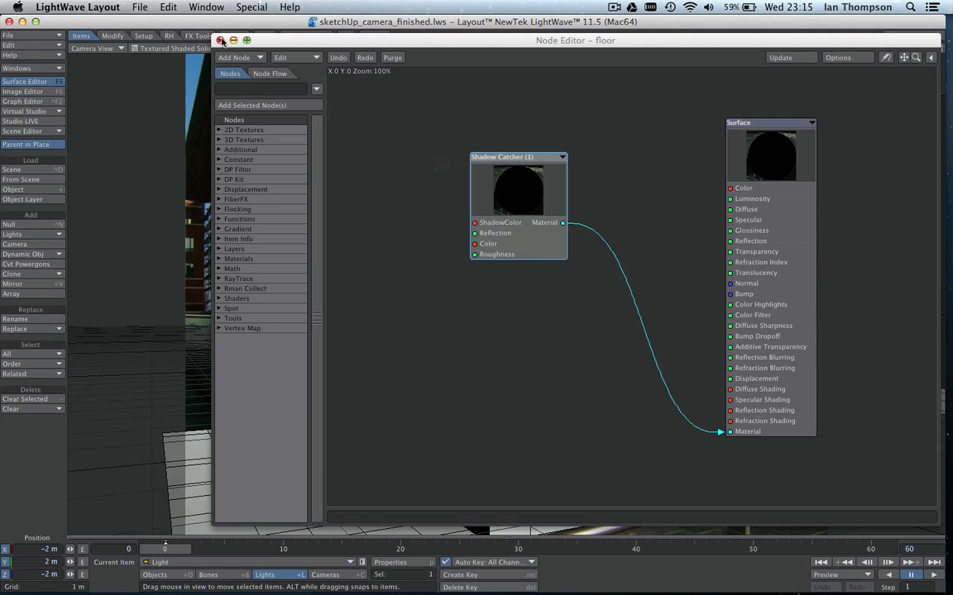
left_click(218, 40)
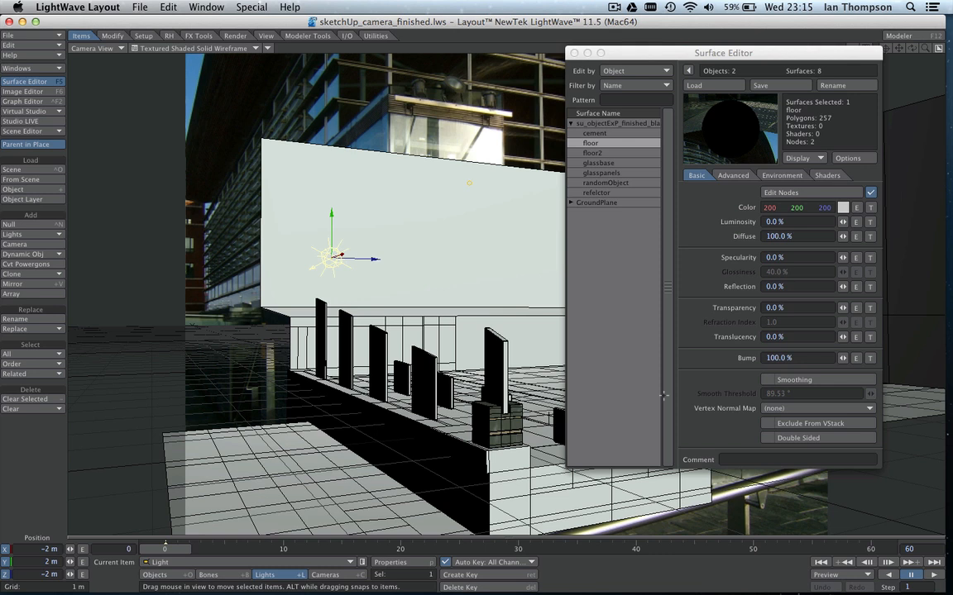
mouse_move(640, 56)
left_mouse_down()
mouse_move(884, 73)
mouse_move(603, 53)
mouse_move(650, 47)
left_mouse_up()
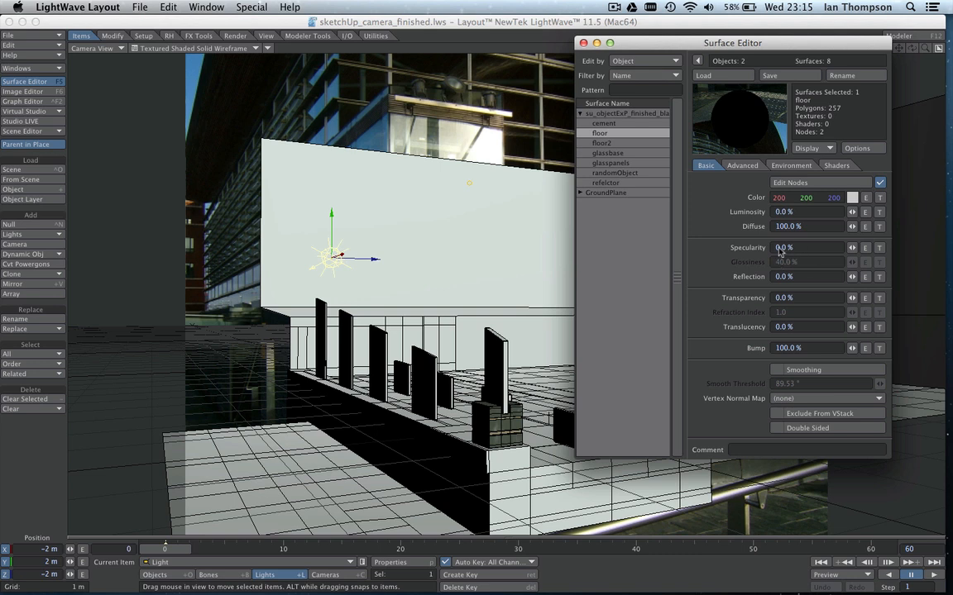
Review the floor2 surface and inspect the image map used as the glassbase surface's colour texture.
left_click(608, 145)
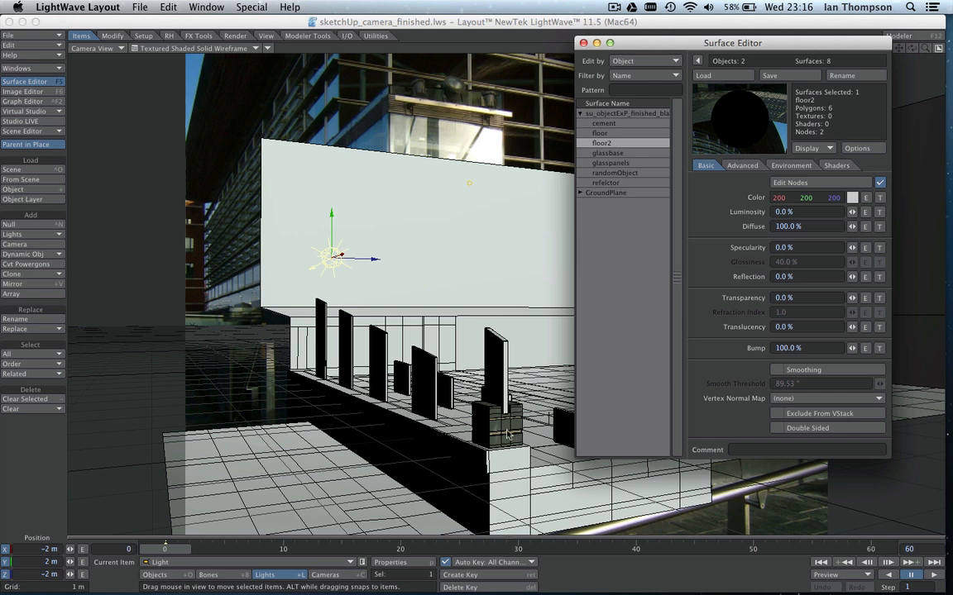
left_click(617, 153)
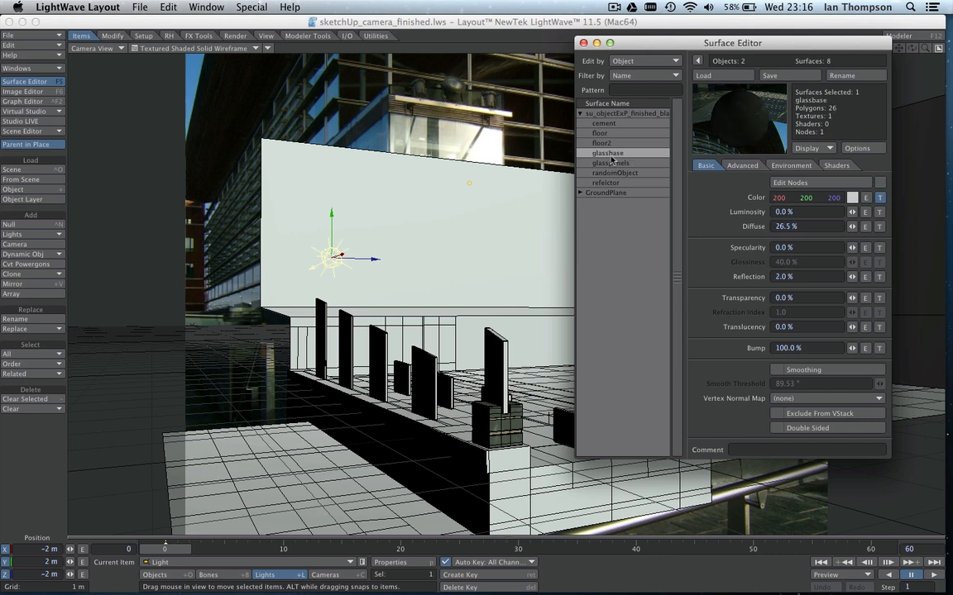
left_click(880, 198)
left_click_drag(483, 75, 511, 70)
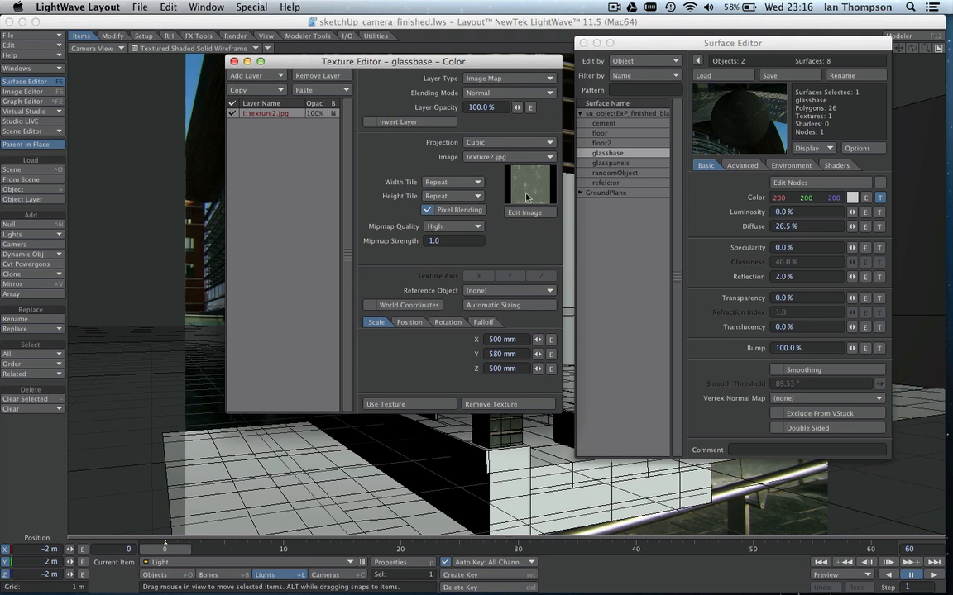
left_click(234, 61)
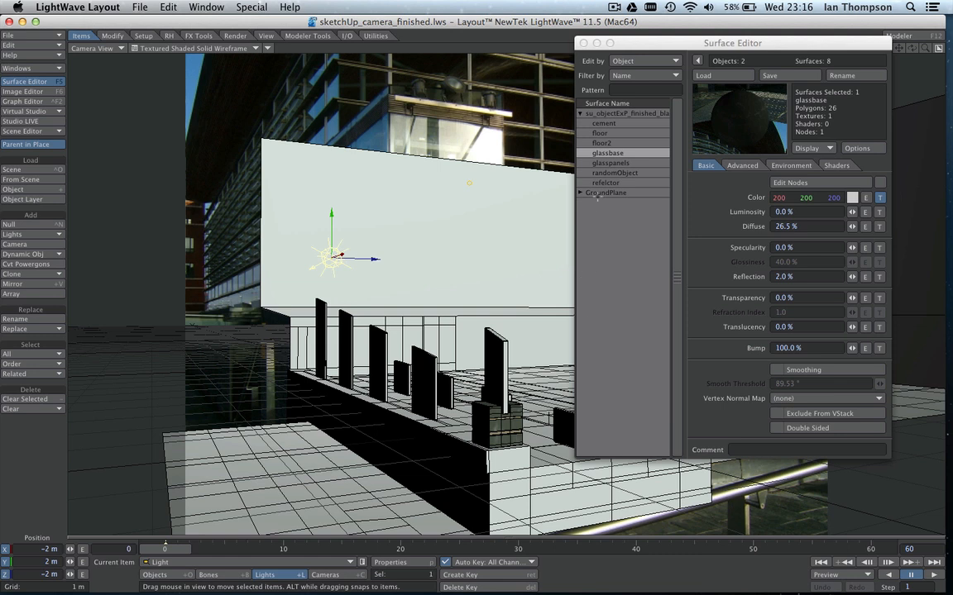
Inspect the glasspanels surface's Dielectric node, including its colour, absorption and refraction index, and return to the surface list.
left_click(607, 163)
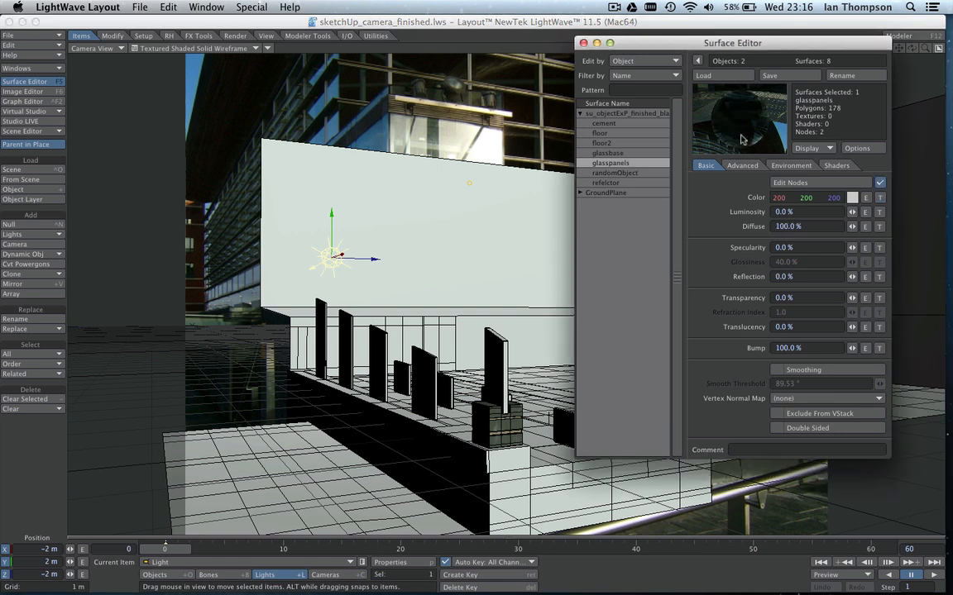
left_click(790, 182)
left_click_drag(396, 132, 412, 93)
double_click(488, 176)
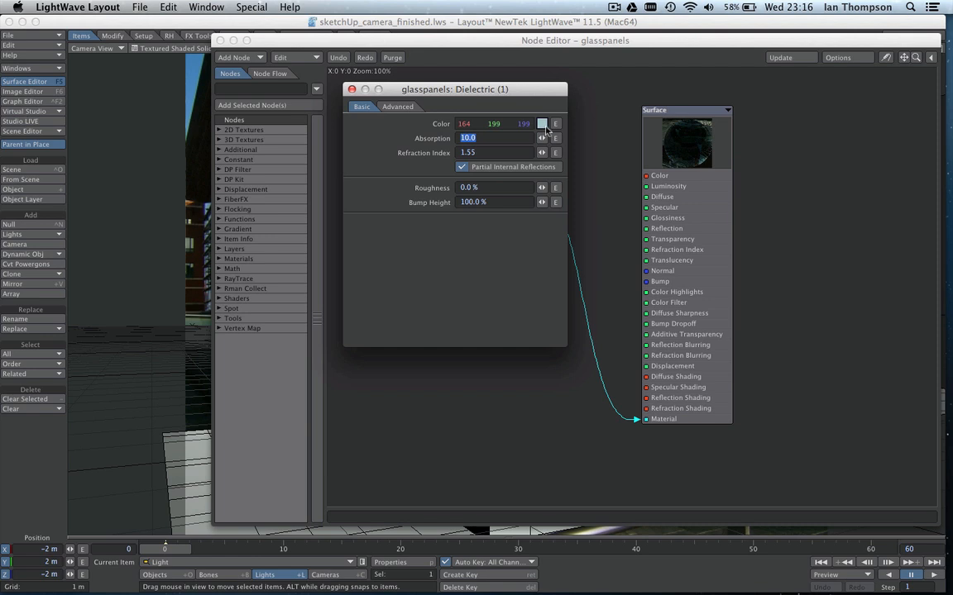
left_click(542, 124)
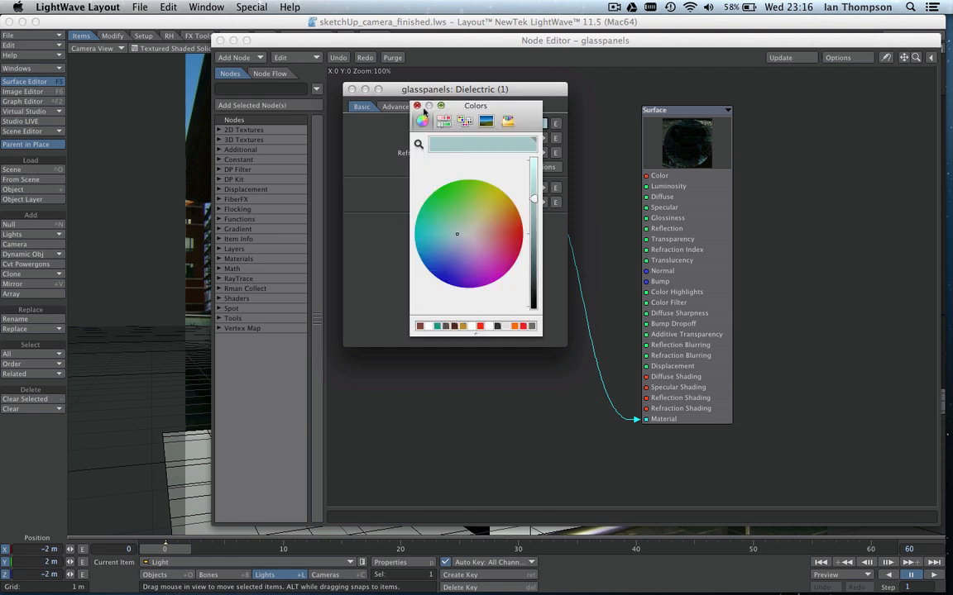
left_click(418, 106)
left_click_drag(390, 89, 418, 91)
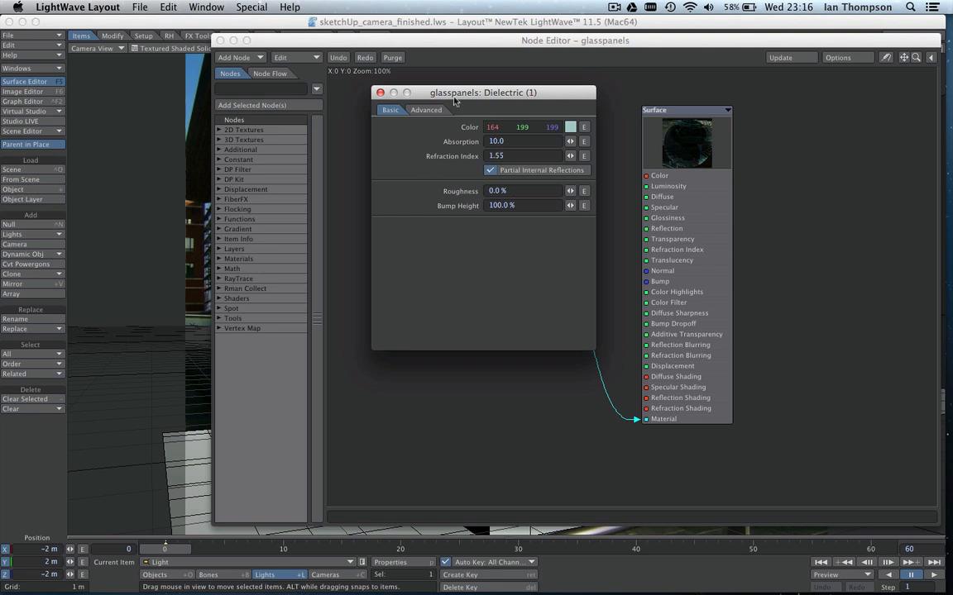
left_click_drag(456, 95, 484, 110)
left_click(407, 109)
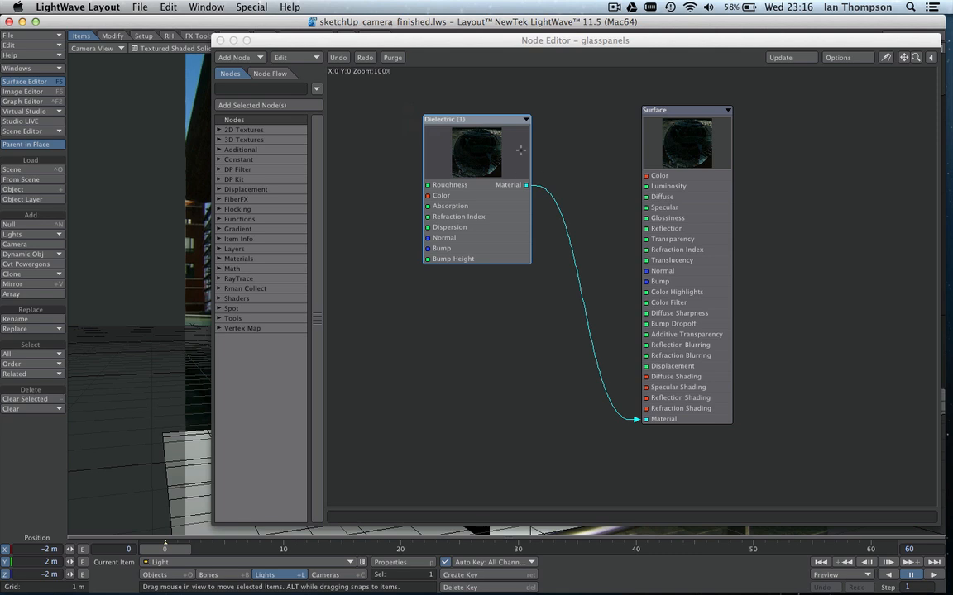
left_click(218, 39)
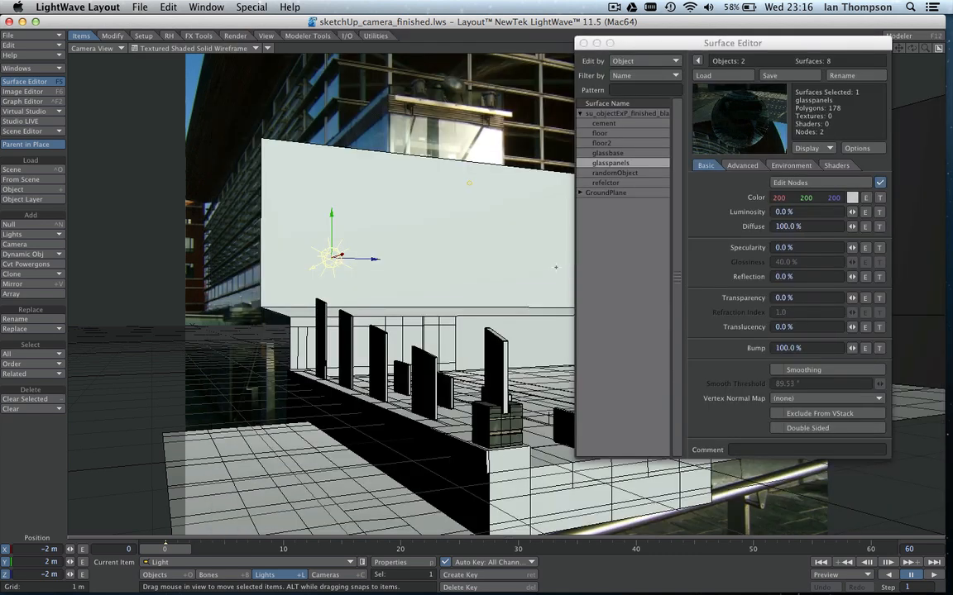
Select the randomObject surface and inspect the image map in its colour texture.
left_click(620, 175)
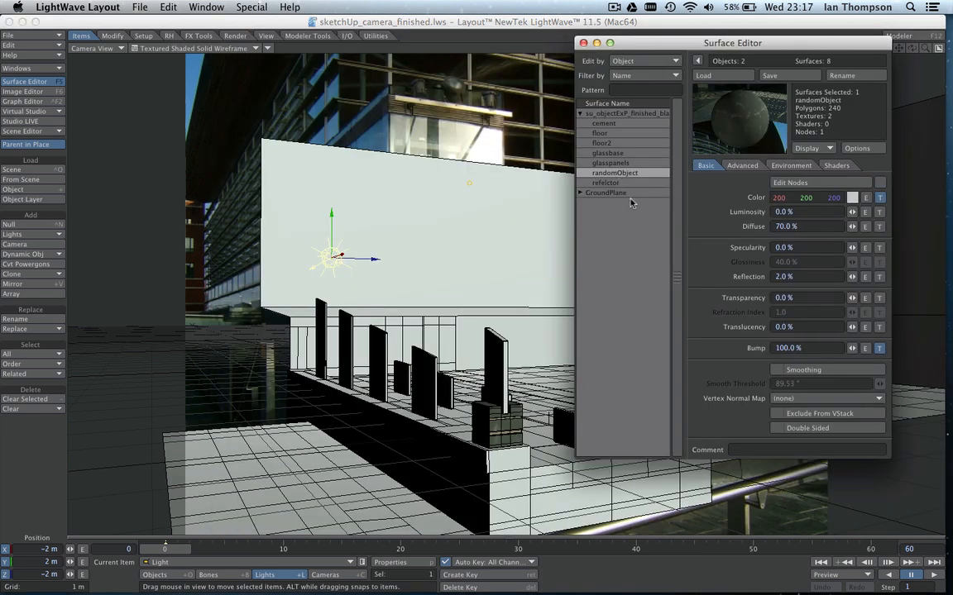
left_click(880, 198)
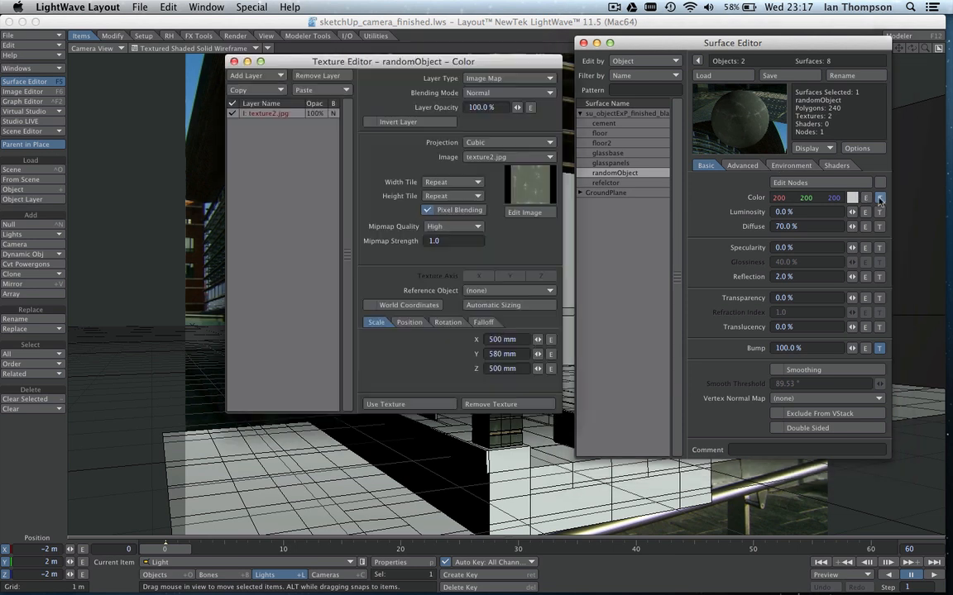
left_click_drag(474, 60, 311, 62)
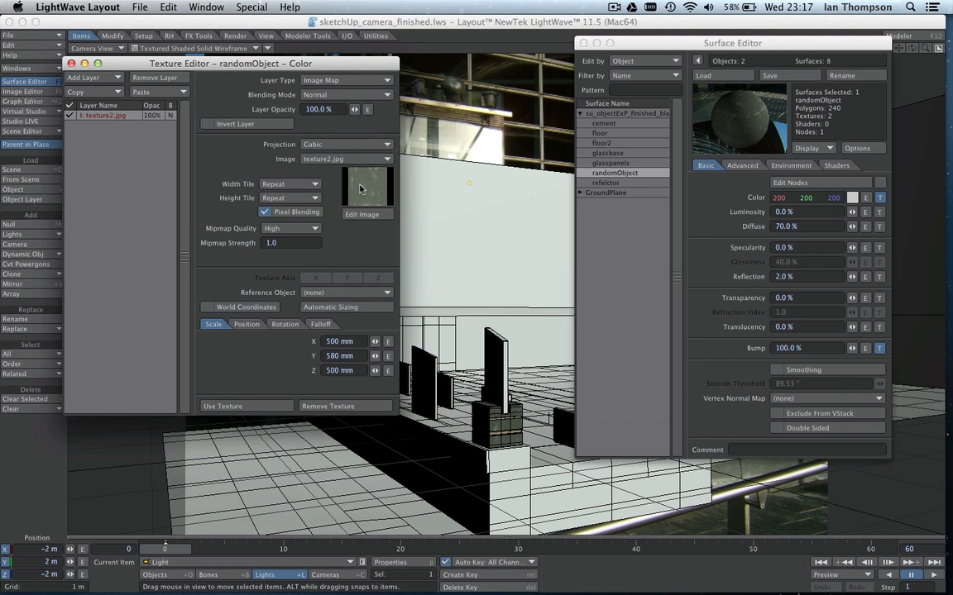
left_click(71, 62)
left_click_drag(675, 48, 654, 33)
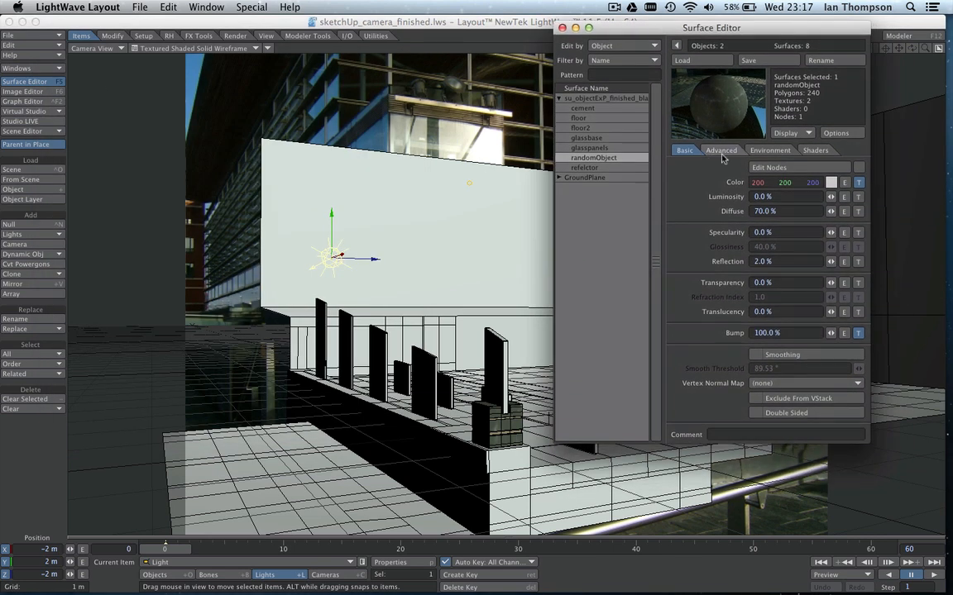
Review the refelctor surface's basic settings, and close the Surface Editor and the Render Globals window.
left_click(609, 168)
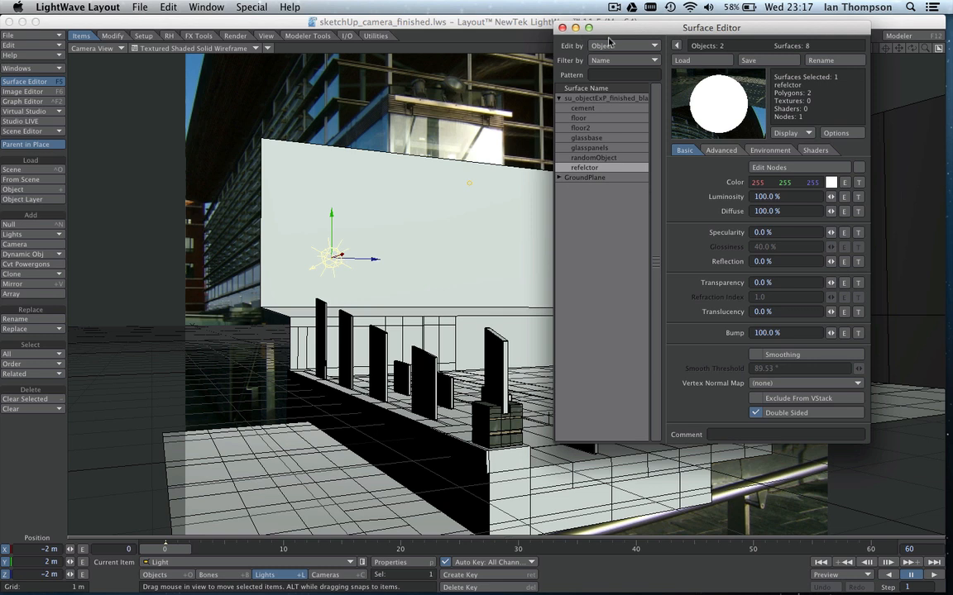
left_click_drag(556, 32, 568, 33)
left_click(571, 100)
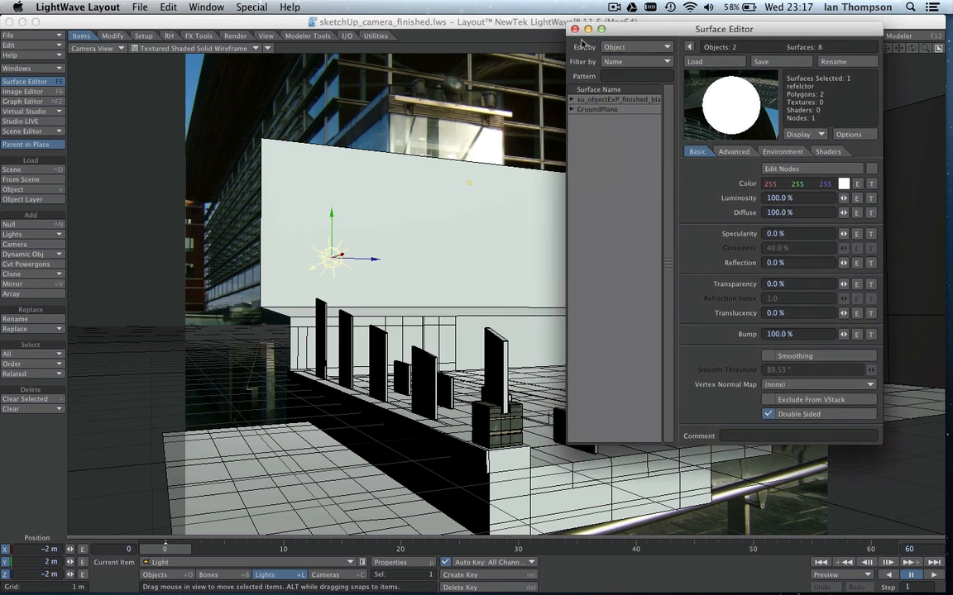
left_click(574, 29)
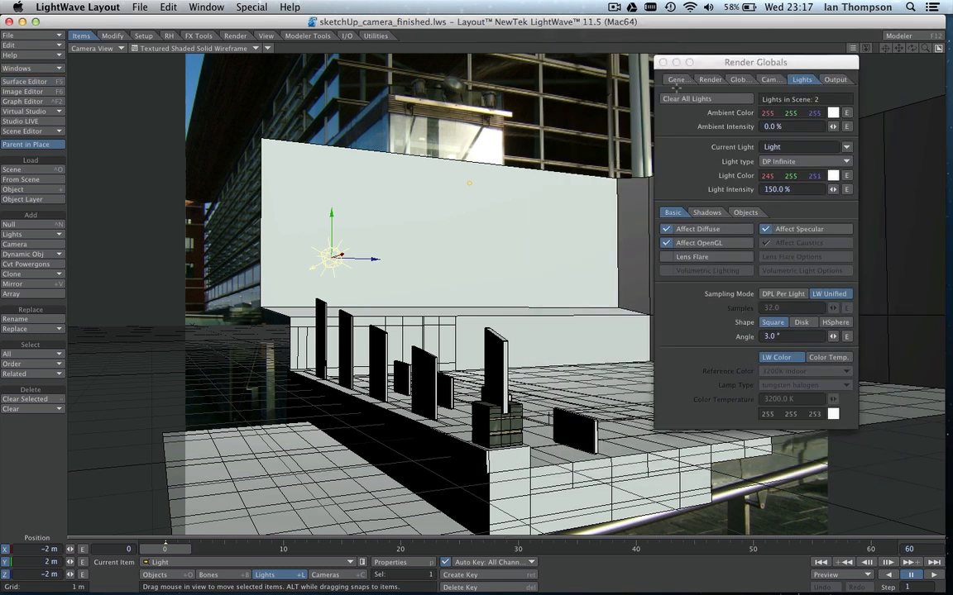
left_click_drag(686, 62, 721, 52)
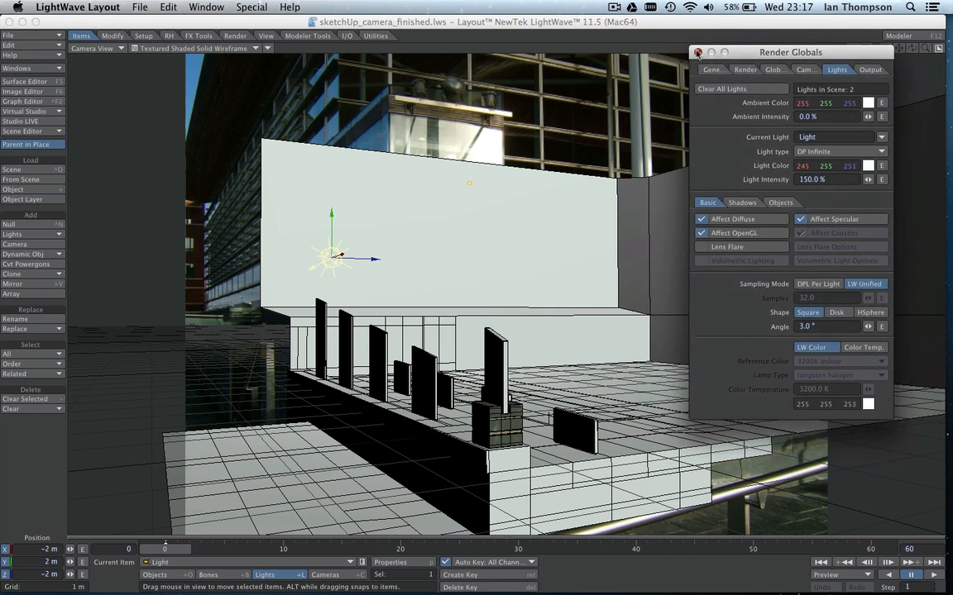
left_click(697, 53)
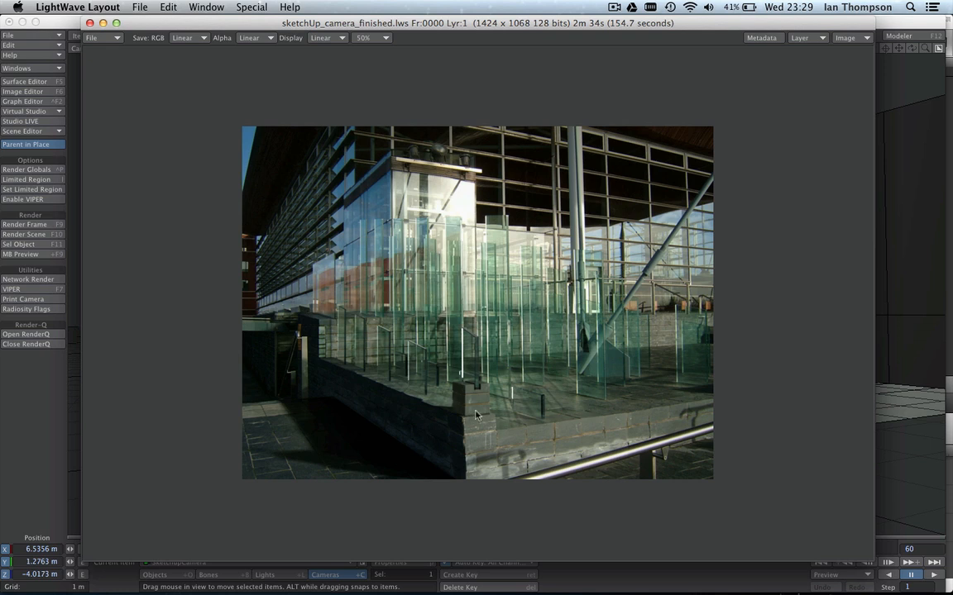
Enlarge the rendered camera-match image to 100% zoom.
left_click(374, 38)
left_click(374, 12)
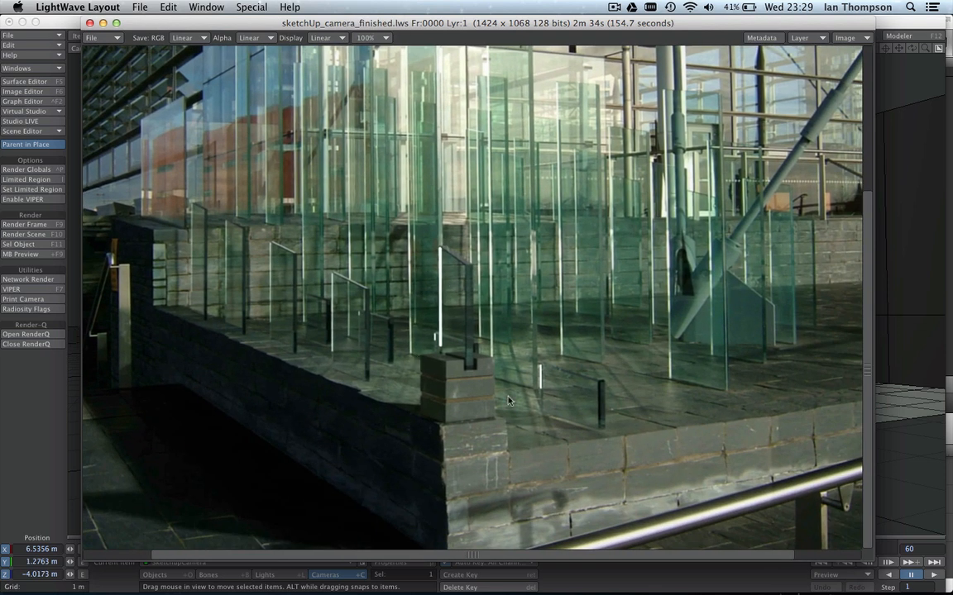
Move the render window aside and open the SketchupCamera's properties to examine its resolution and sampling settings.
left_click(351, 577)
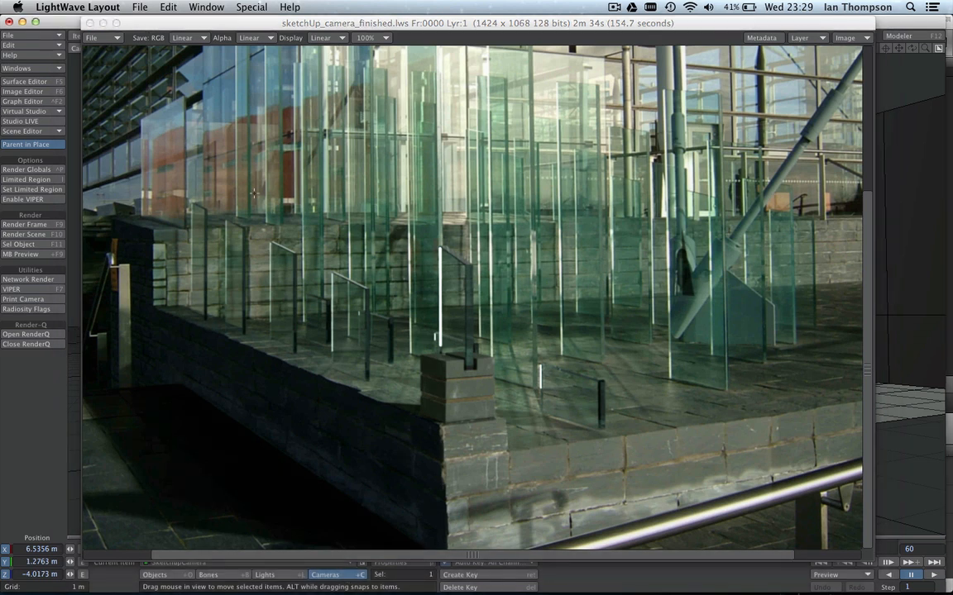
left_click_drag(121, 22, 799, 87)
left_click(440, 25)
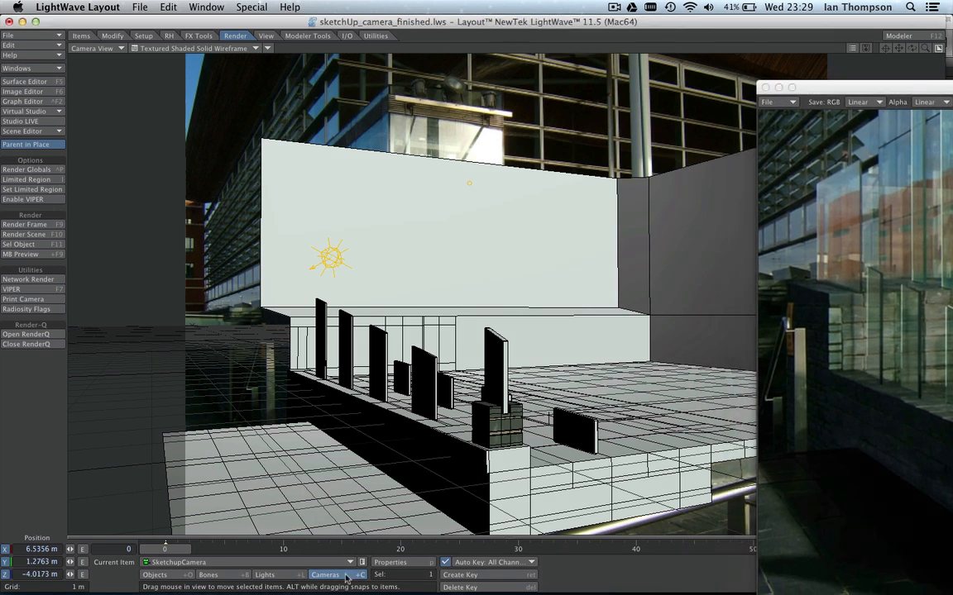
left_click(389, 563)
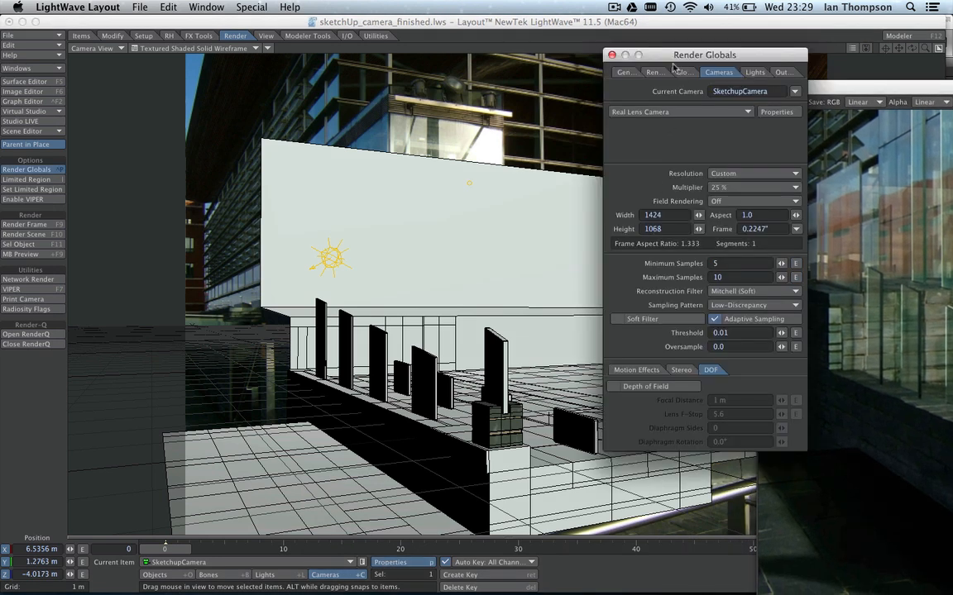
left_click_drag(620, 55, 450, 36)
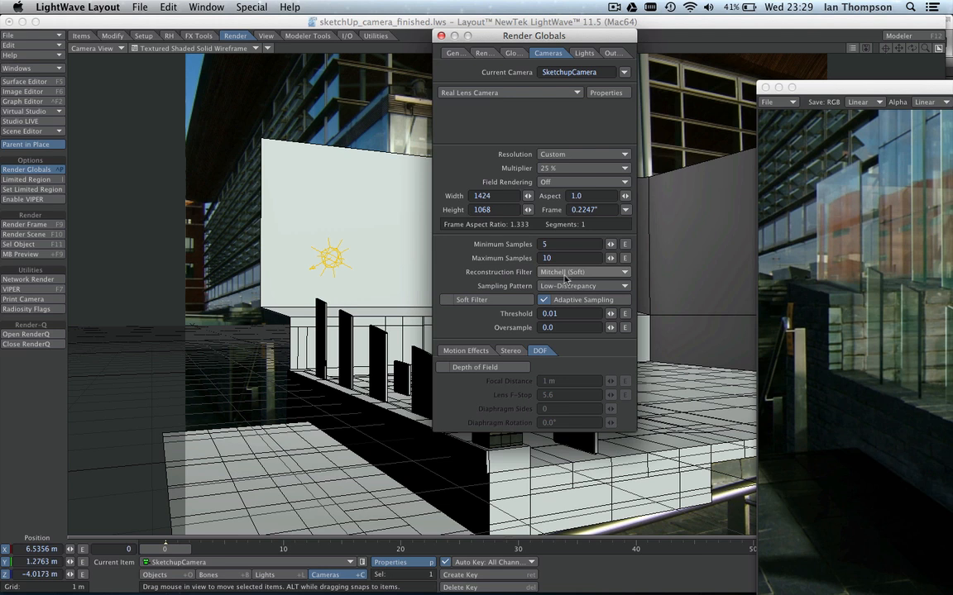
Bring the render window back over the scene and examine the glass panels, block and shadows across the image.
left_click_drag(817, 87, 142, 4)
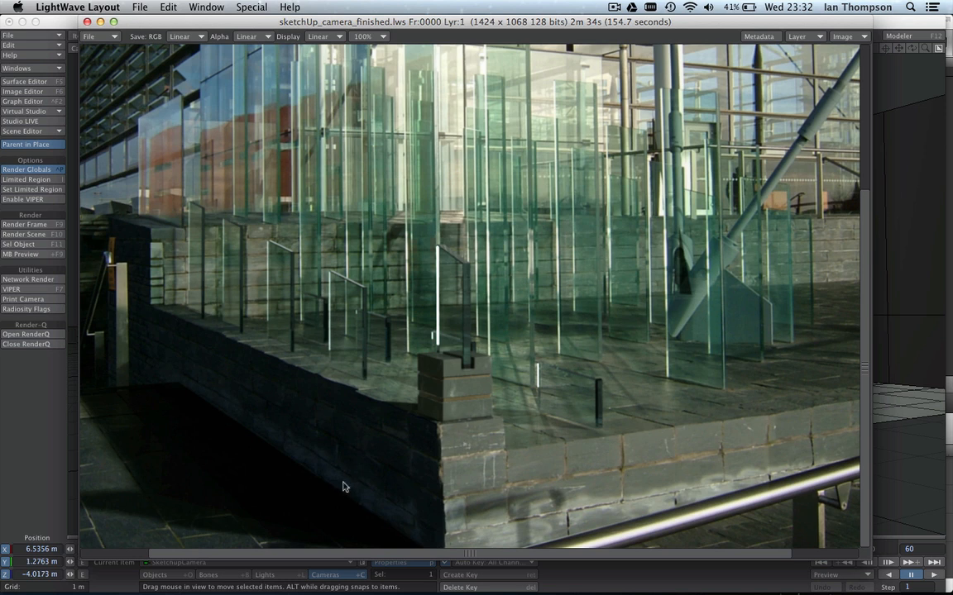
left_click_drag(296, 451, 379, 380)
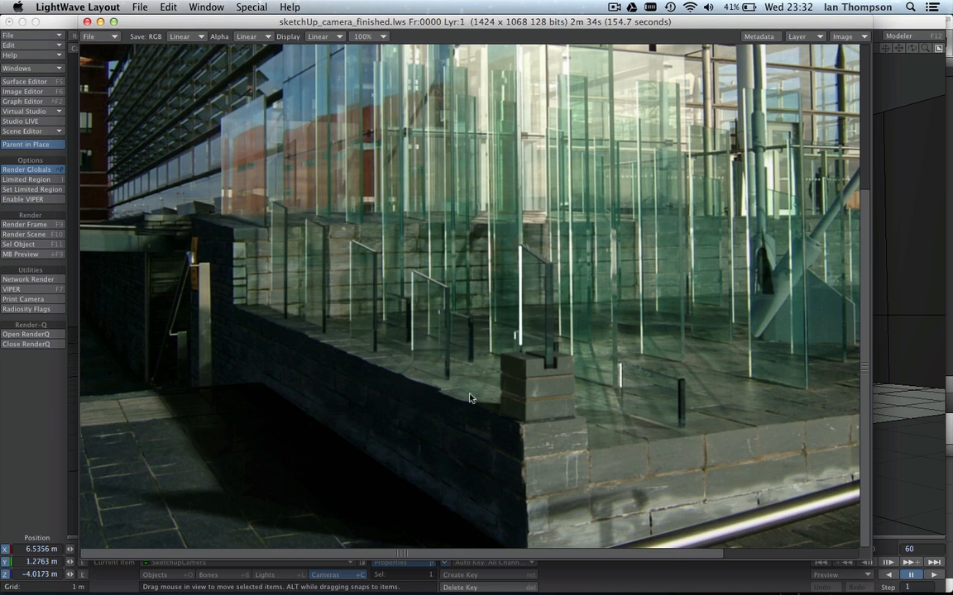
left_click_drag(469, 398, 361, 375)
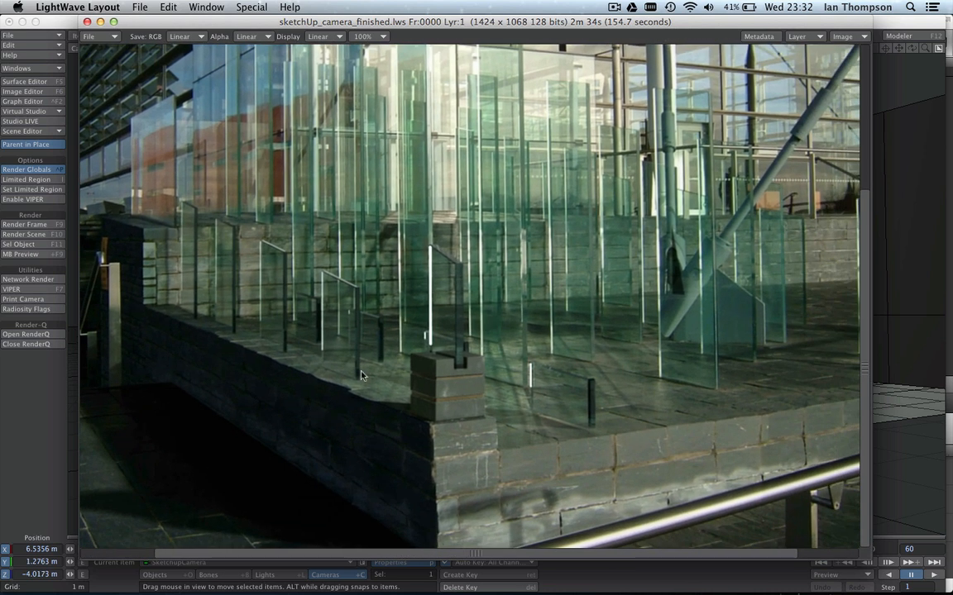